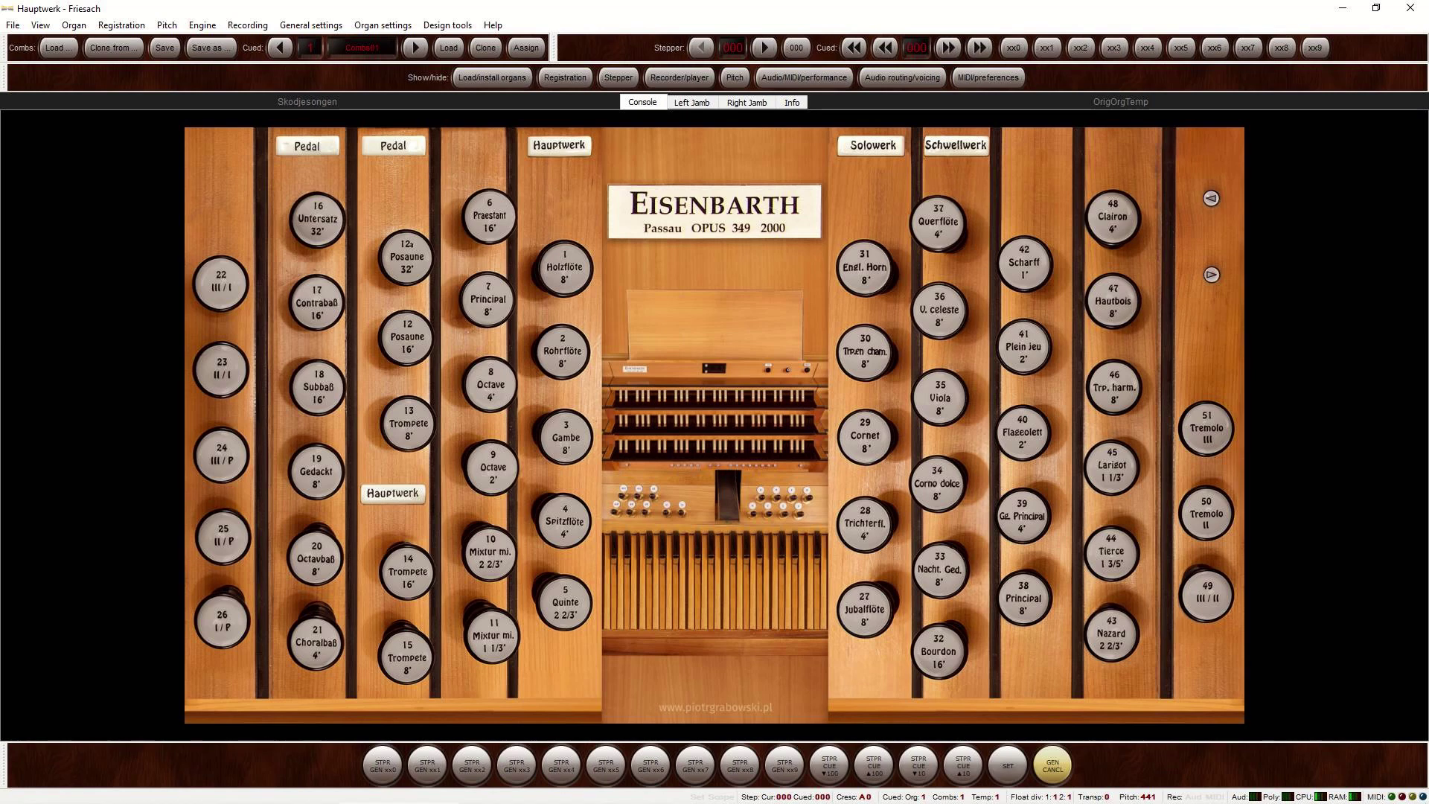
- Draw the Principal 8' stop, reset the audio trim to 0 dB, and stop the recording
click(800, 76)
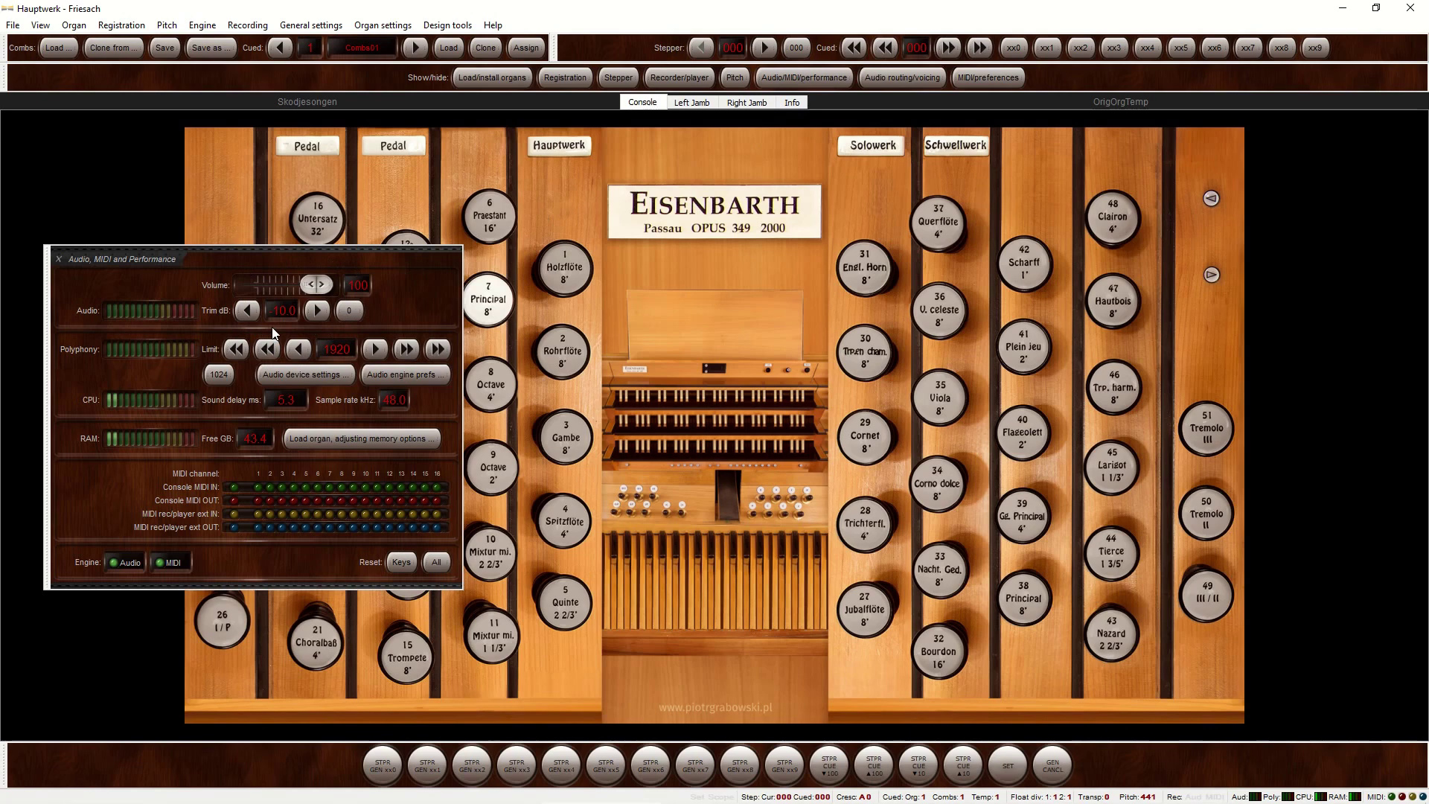
click(353, 311)
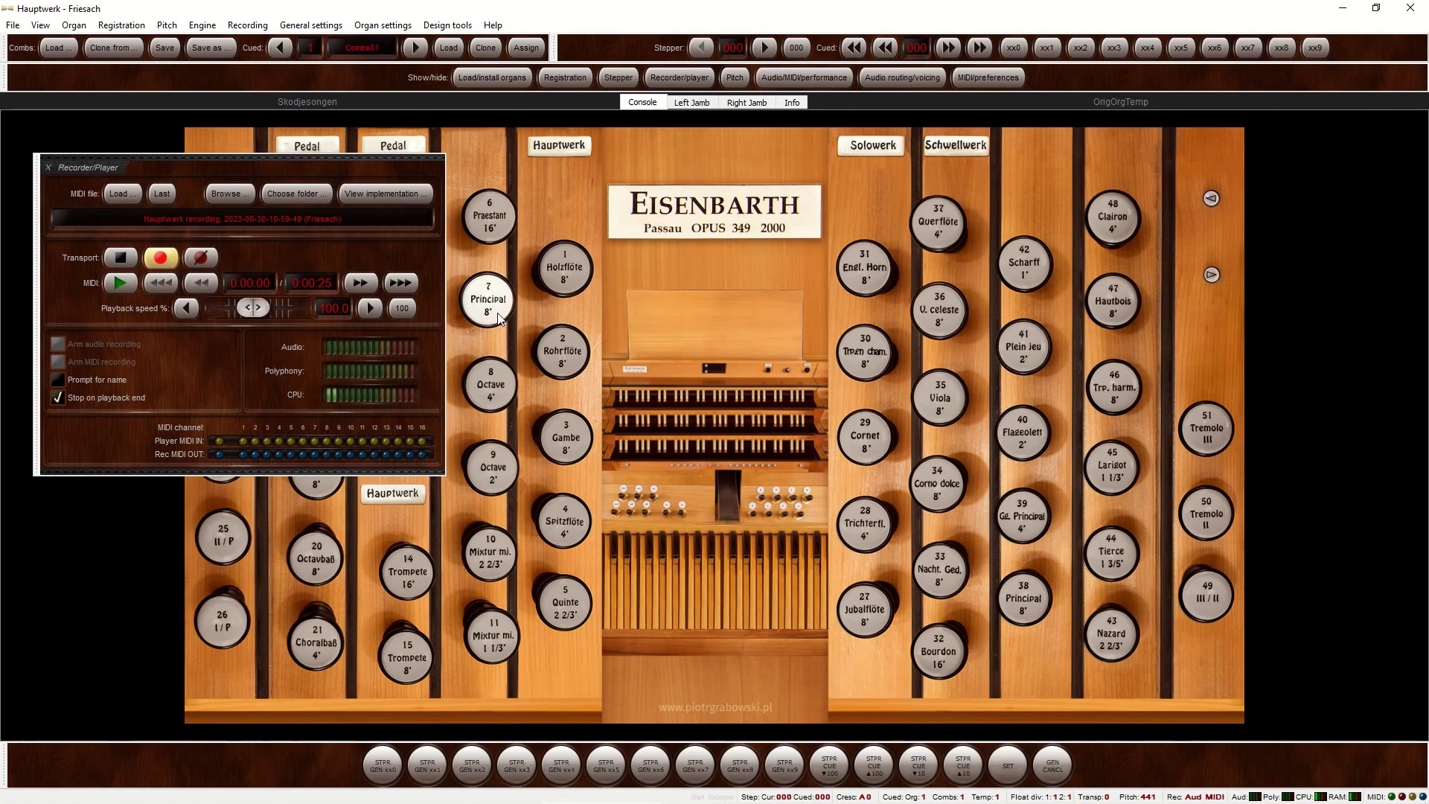
click(121, 258)
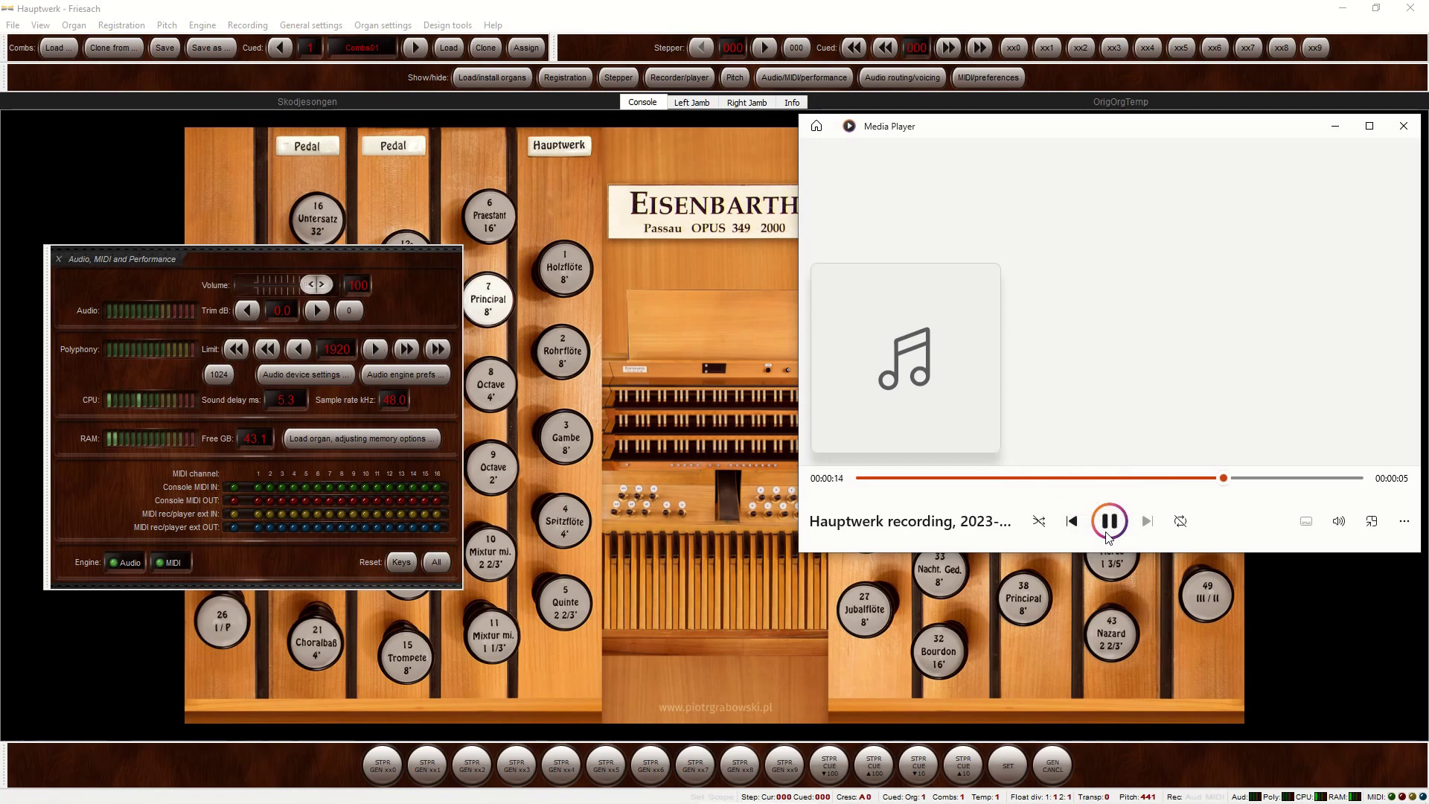
- Stop the recording playback in Media Player and check its volume level
click(1403, 127)
click(1338, 522)
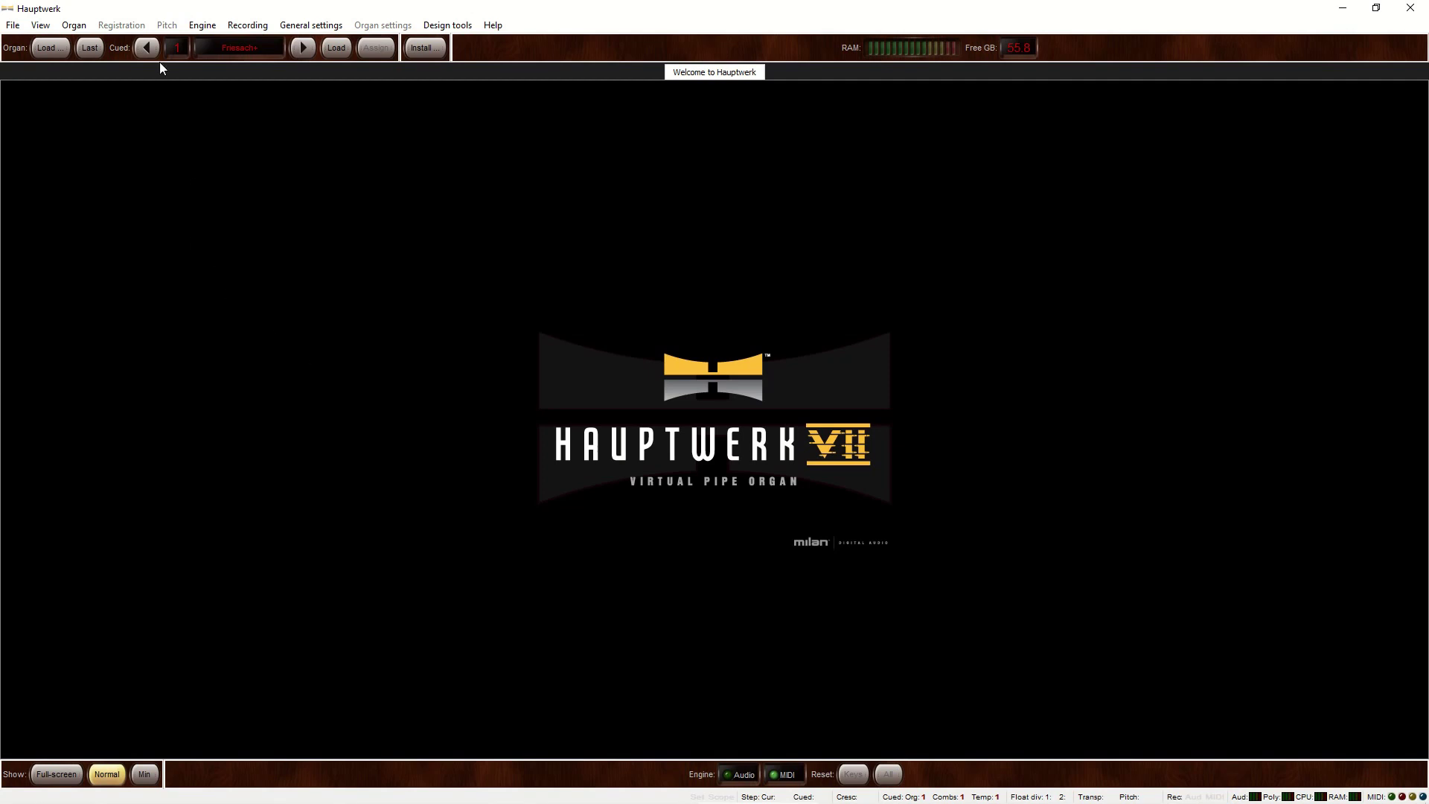
- Load the Testorgan from Hauptwerk's installed organ list
click(75, 26)
click(100, 43)
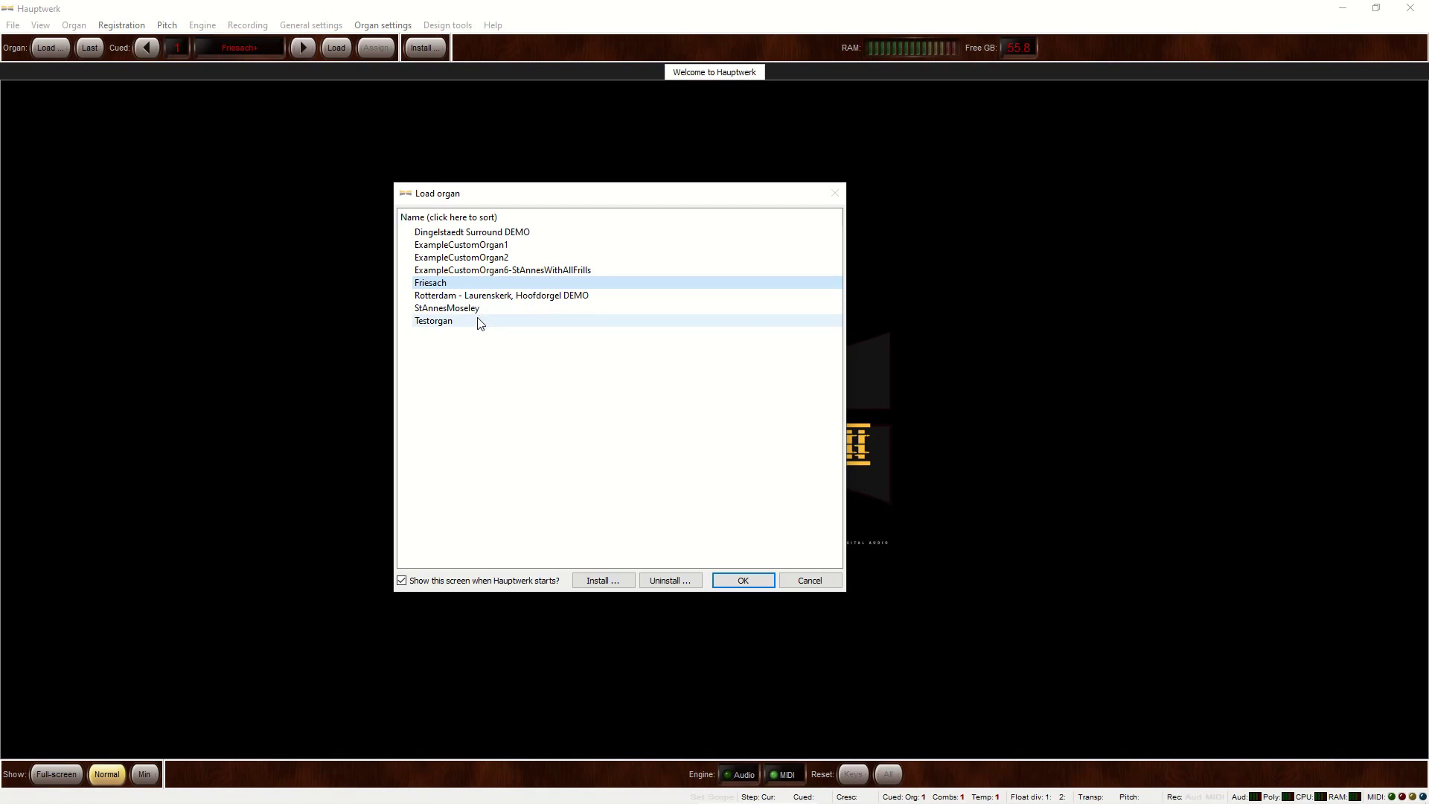
click(431, 324)
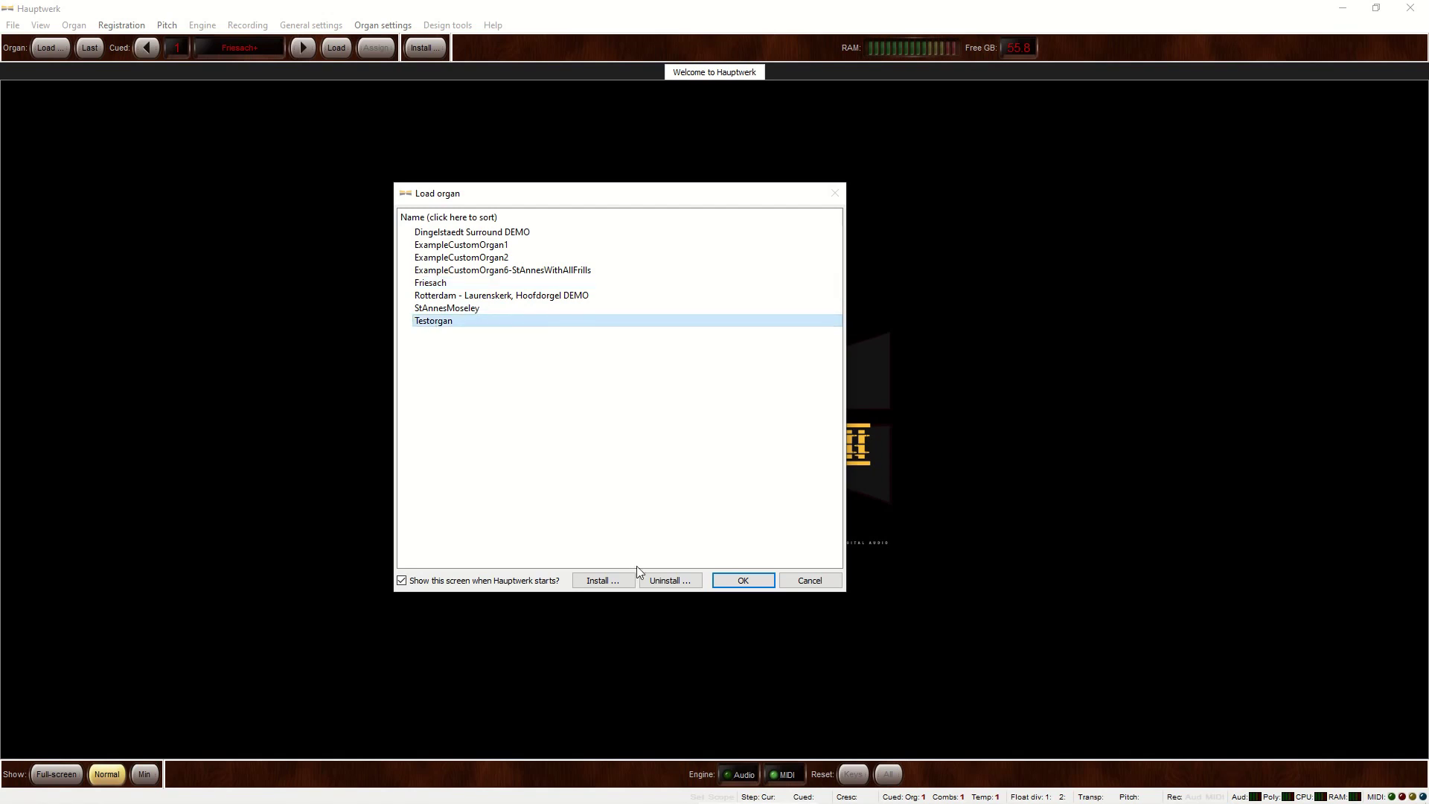
click(728, 577)
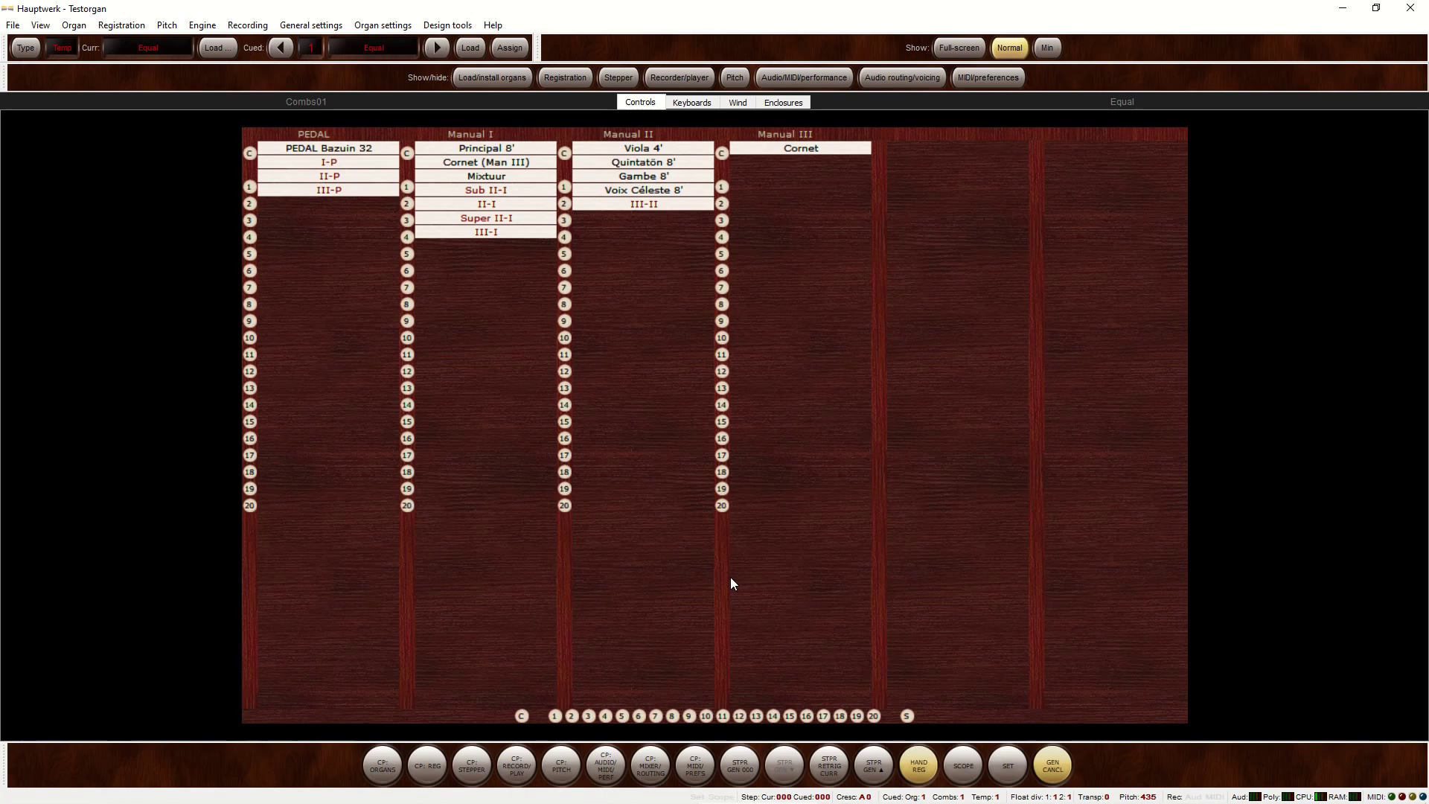
- Reset the Testorgan's audio trim to 0 dB and bring up Principal 8' stop options
click(812, 82)
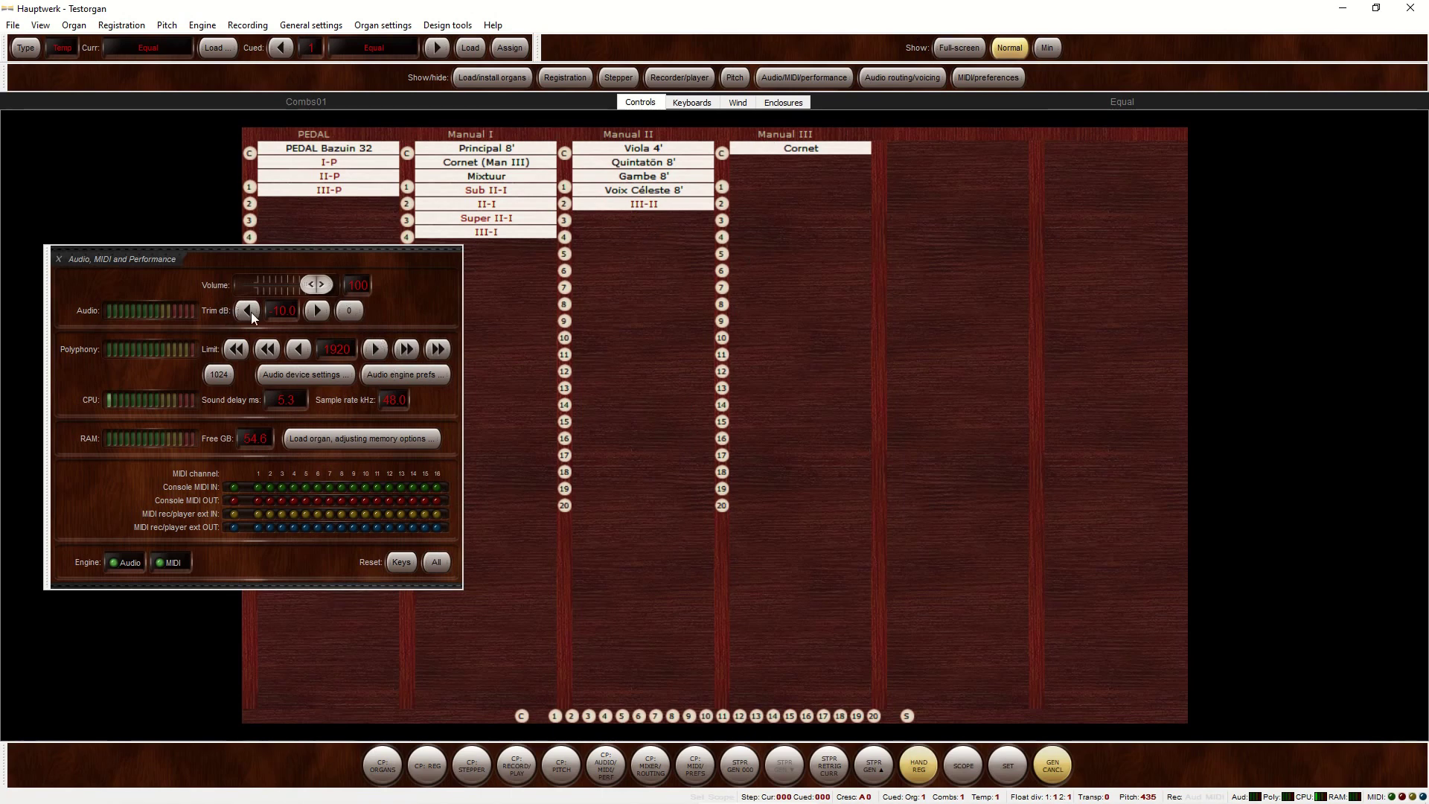
click(349, 312)
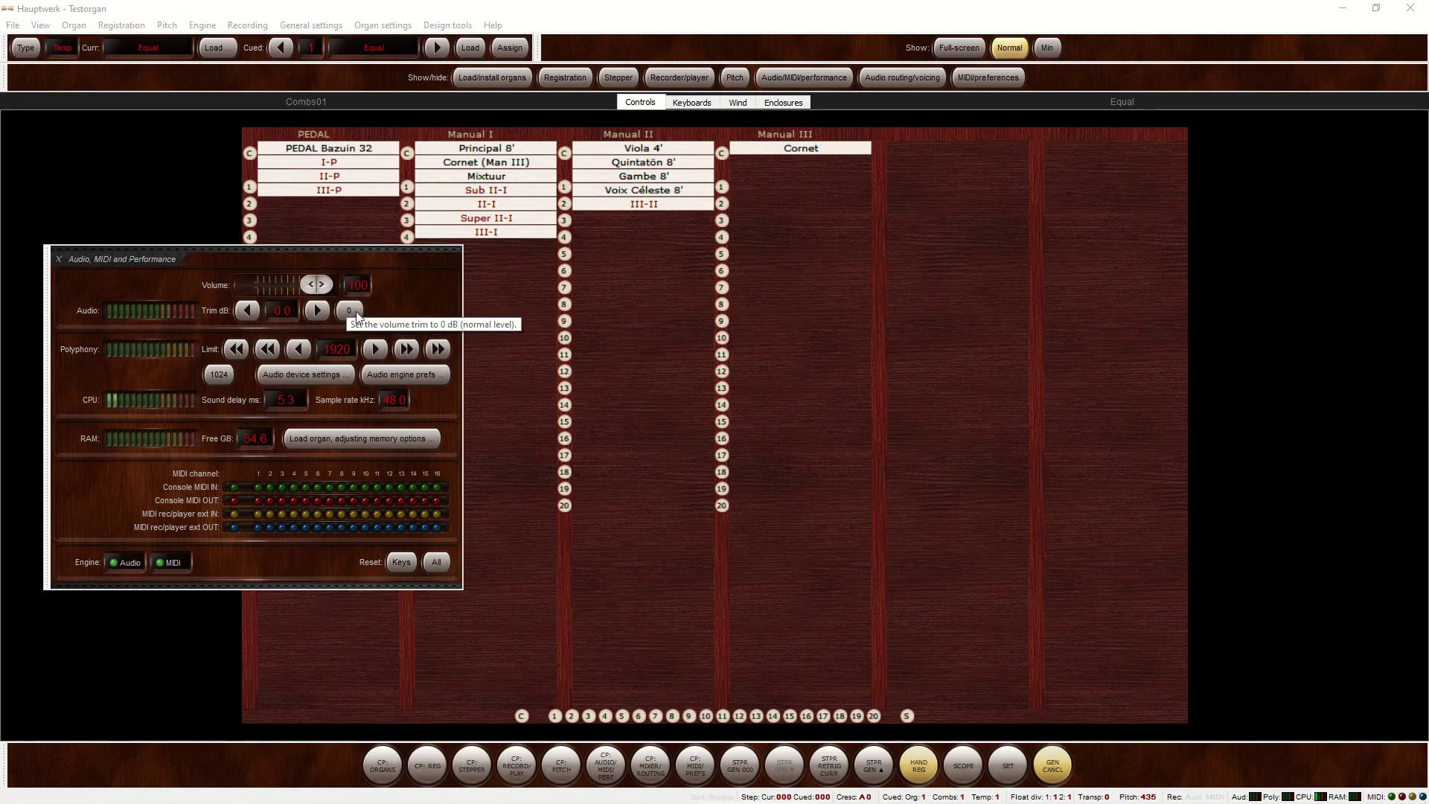
right_click(533, 154)
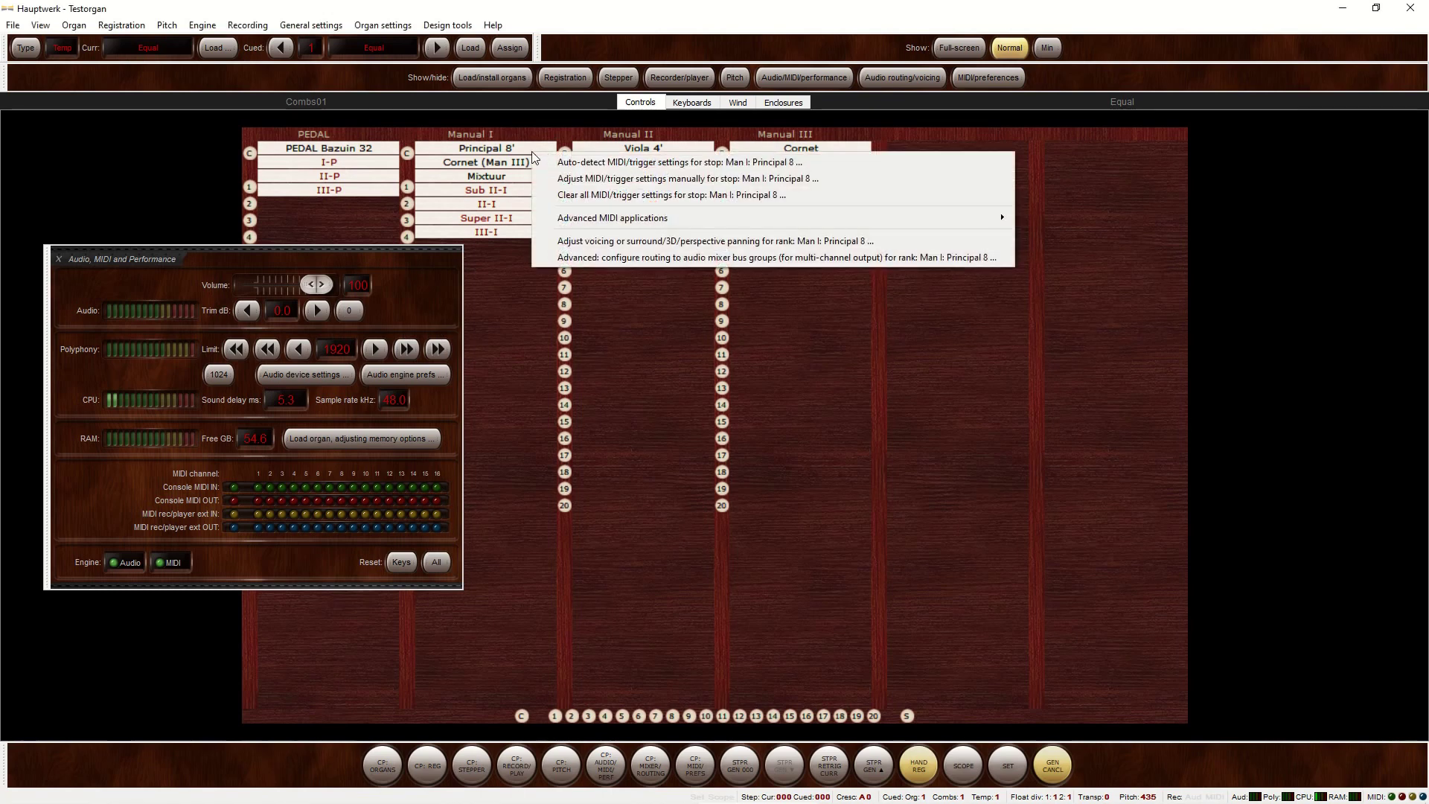
- Open and close Man I: Principal 8 voicing, then show the Testorgan's keyboards view
click(583, 240)
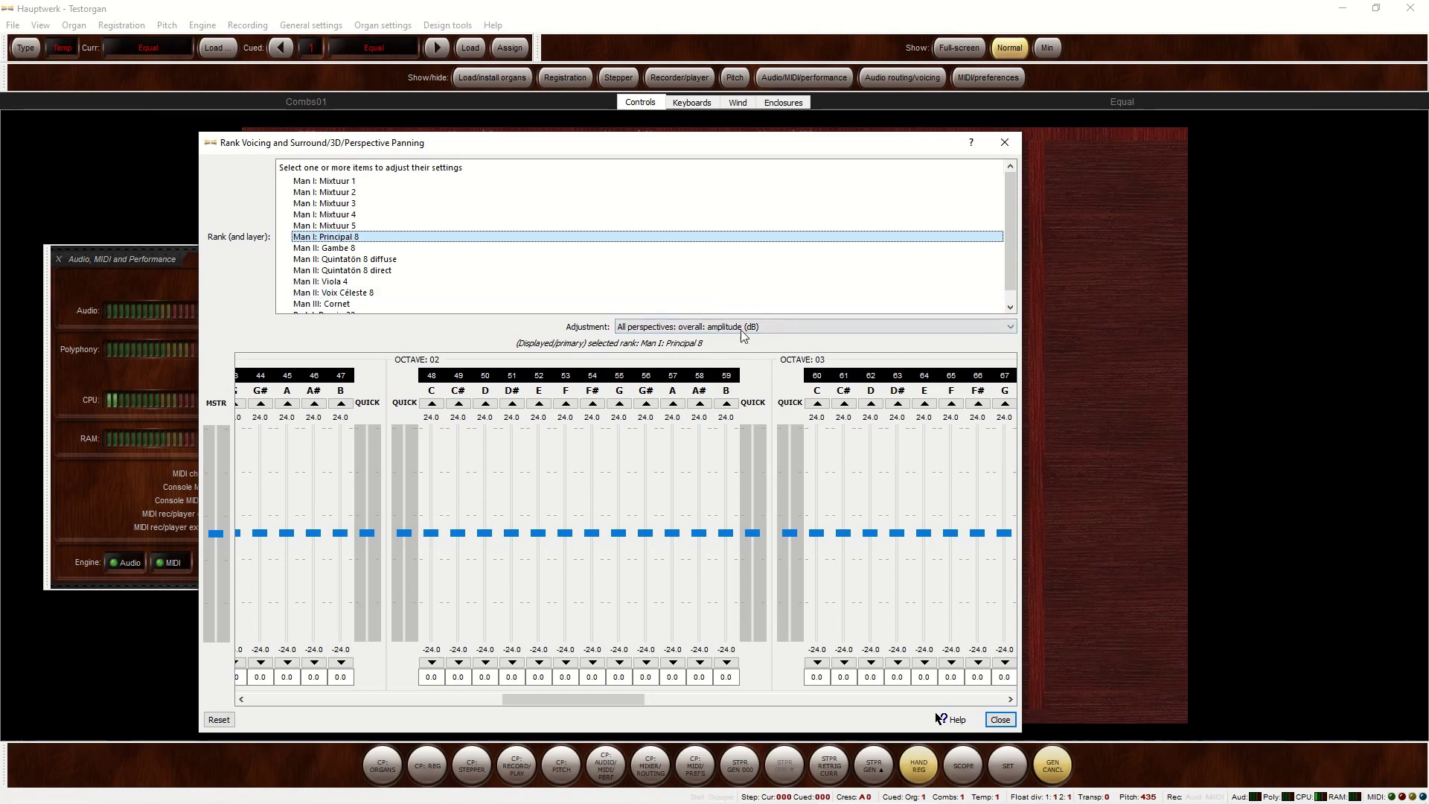
key(Escape)
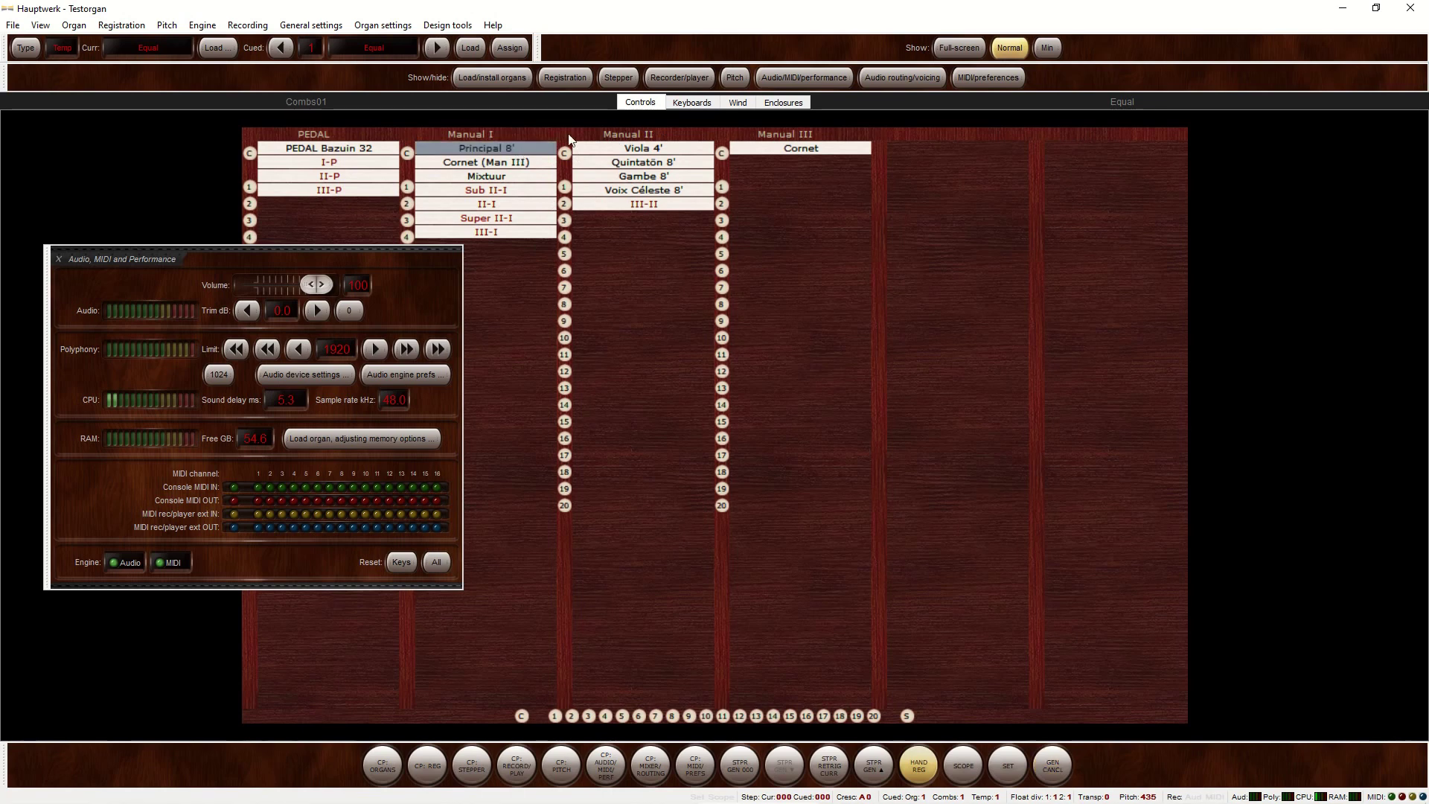
click(693, 103)
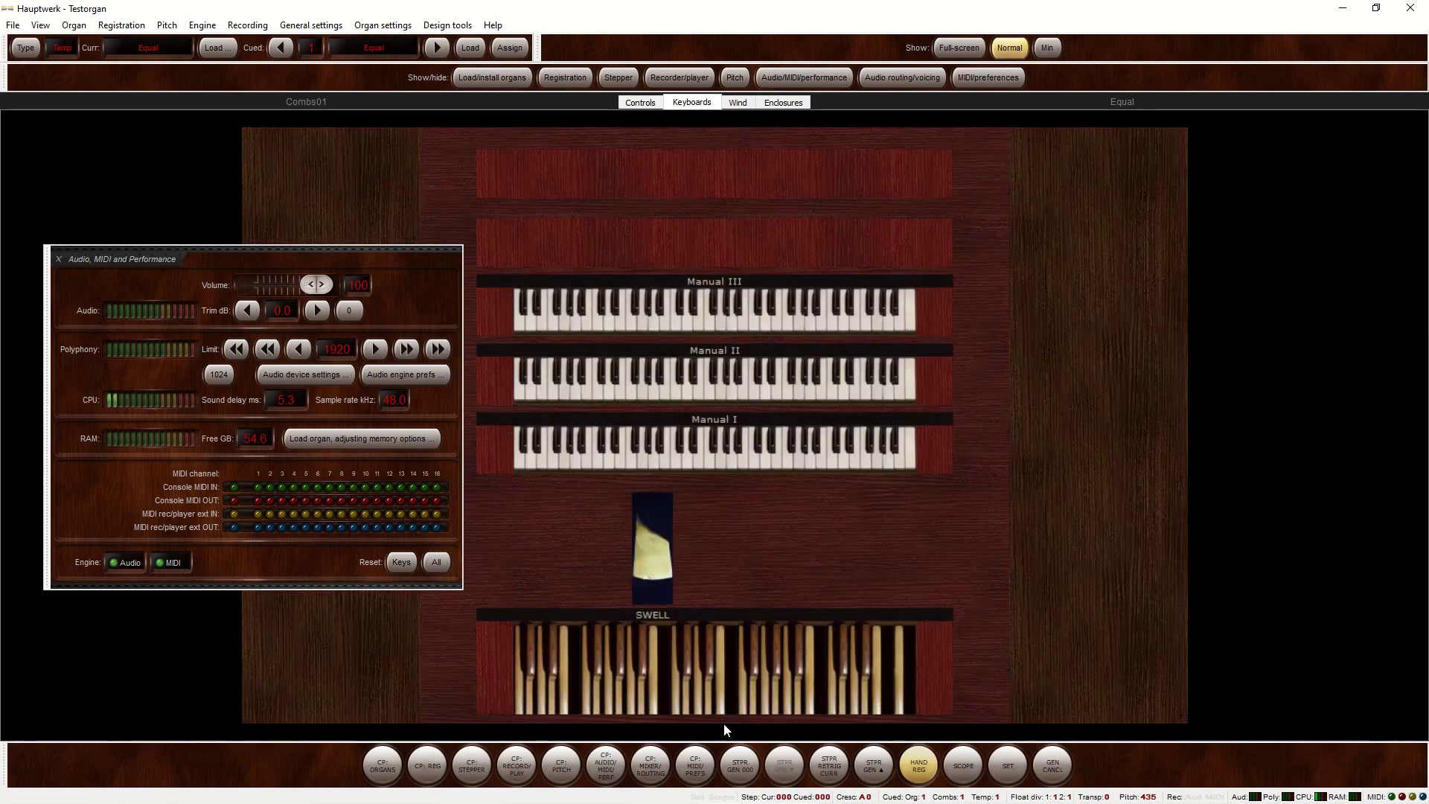
- Play the Testorgan recording in Media Player, then pause it
click(625, 788)
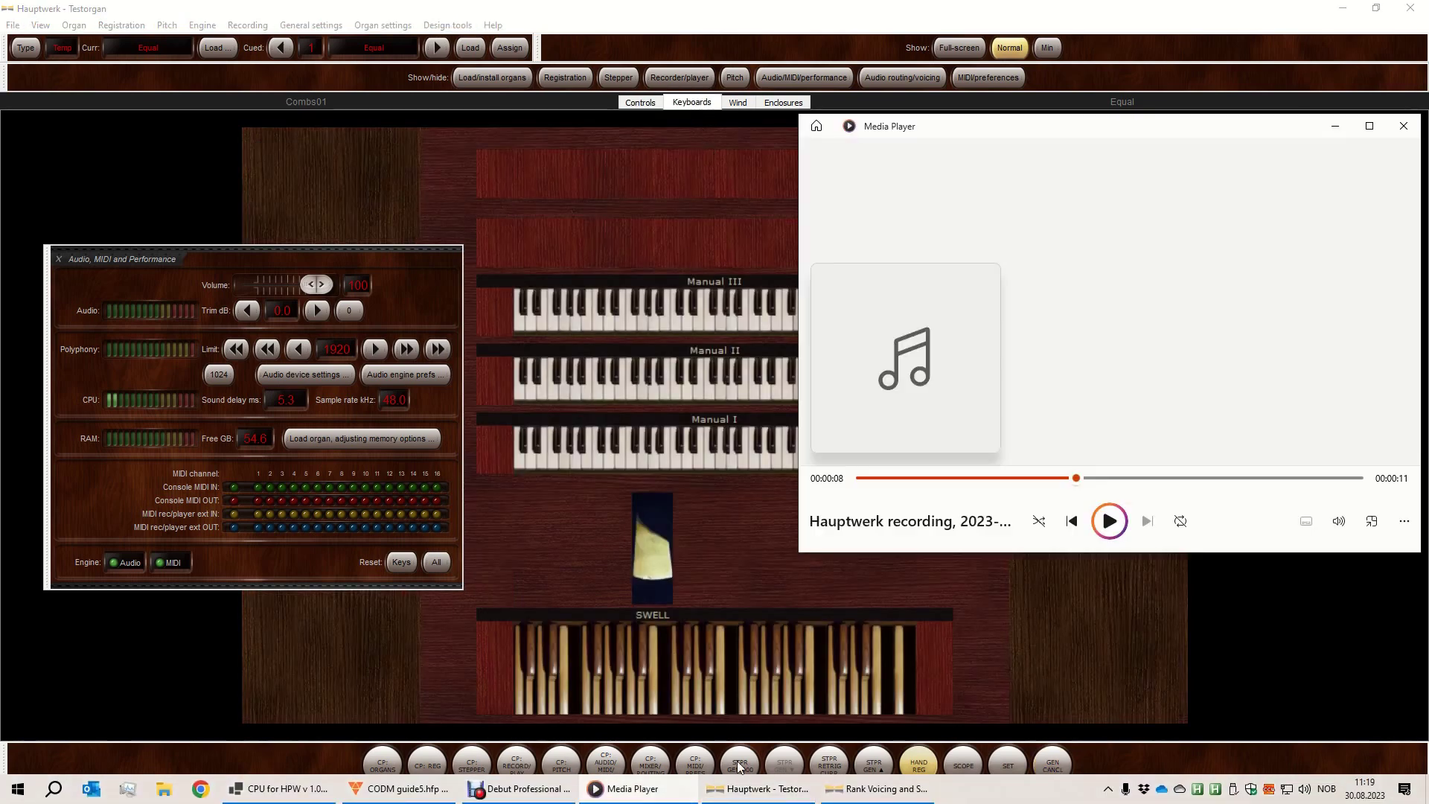
click(1109, 522)
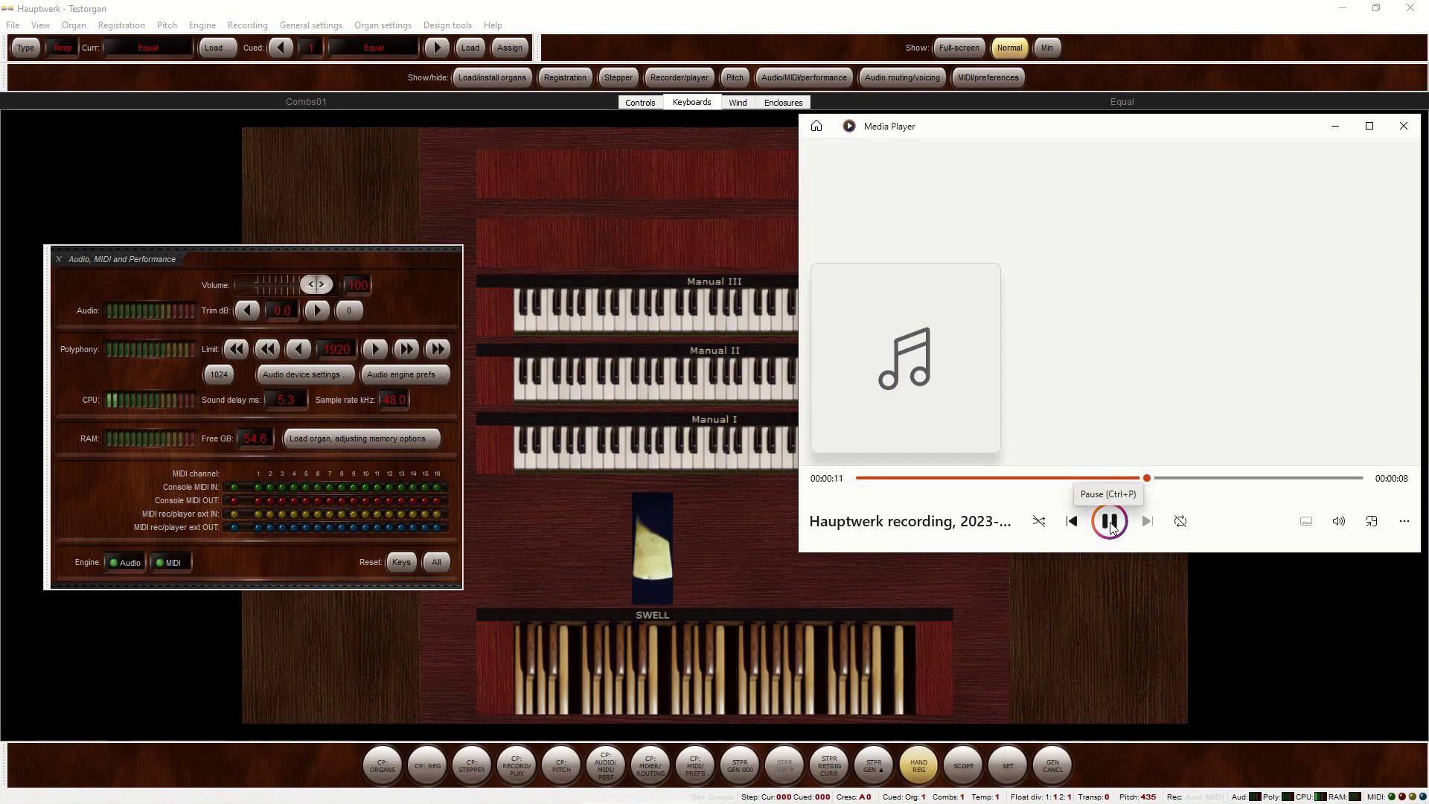
click(1111, 521)
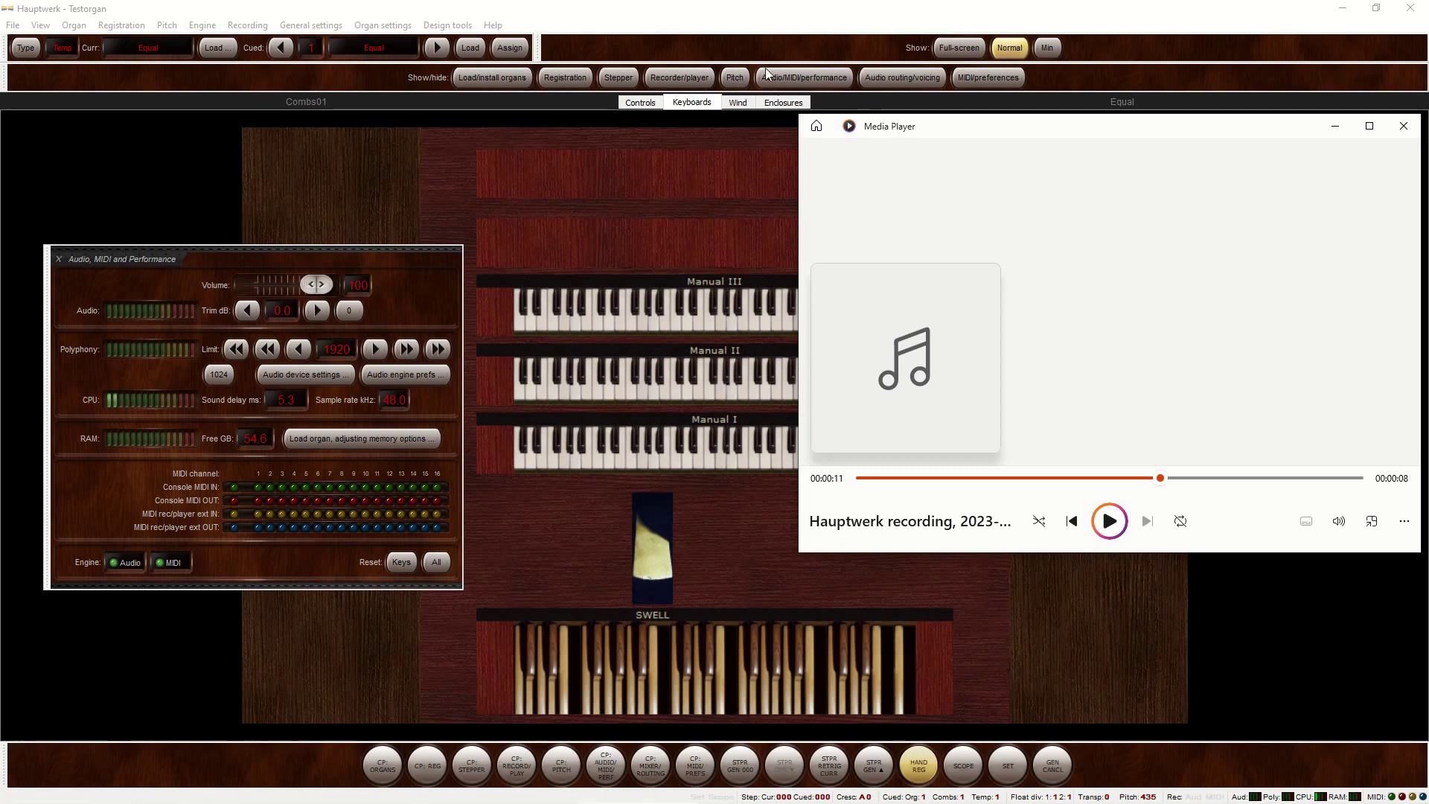
- Set the Testorgan's base pitch to 440 Hz and close the Principal 8 rank voicing
click(735, 76)
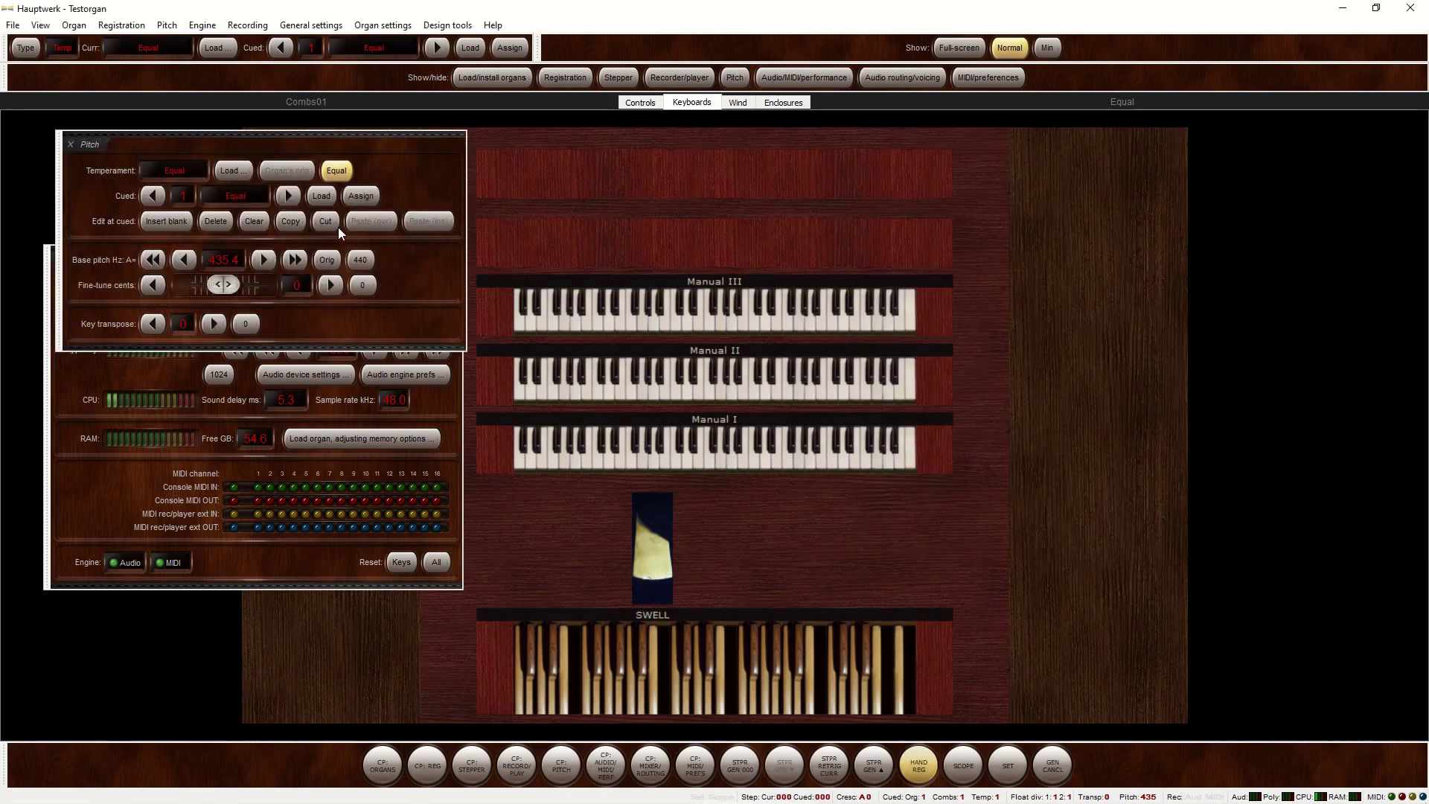
click(360, 259)
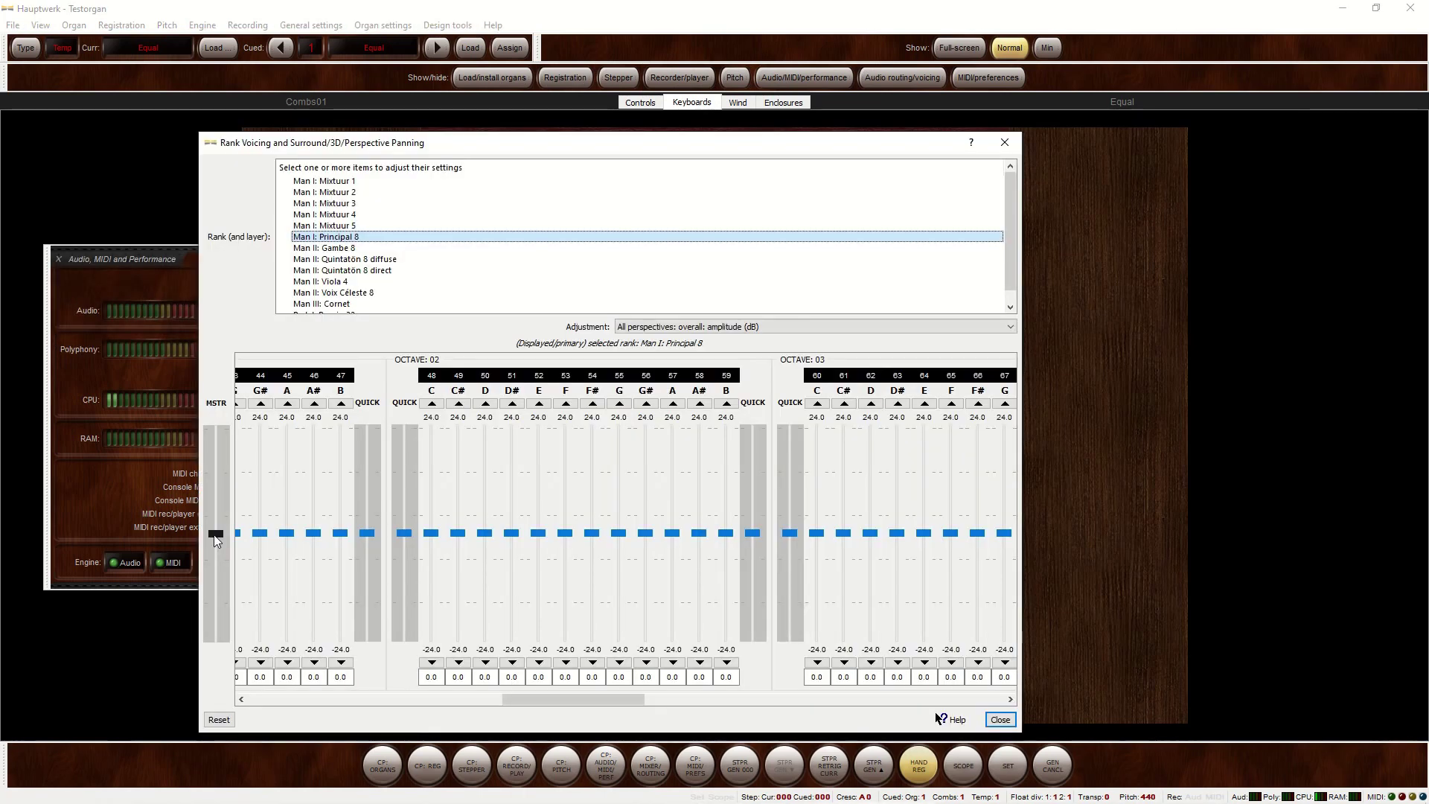
scroll(216, 539, up, 5)
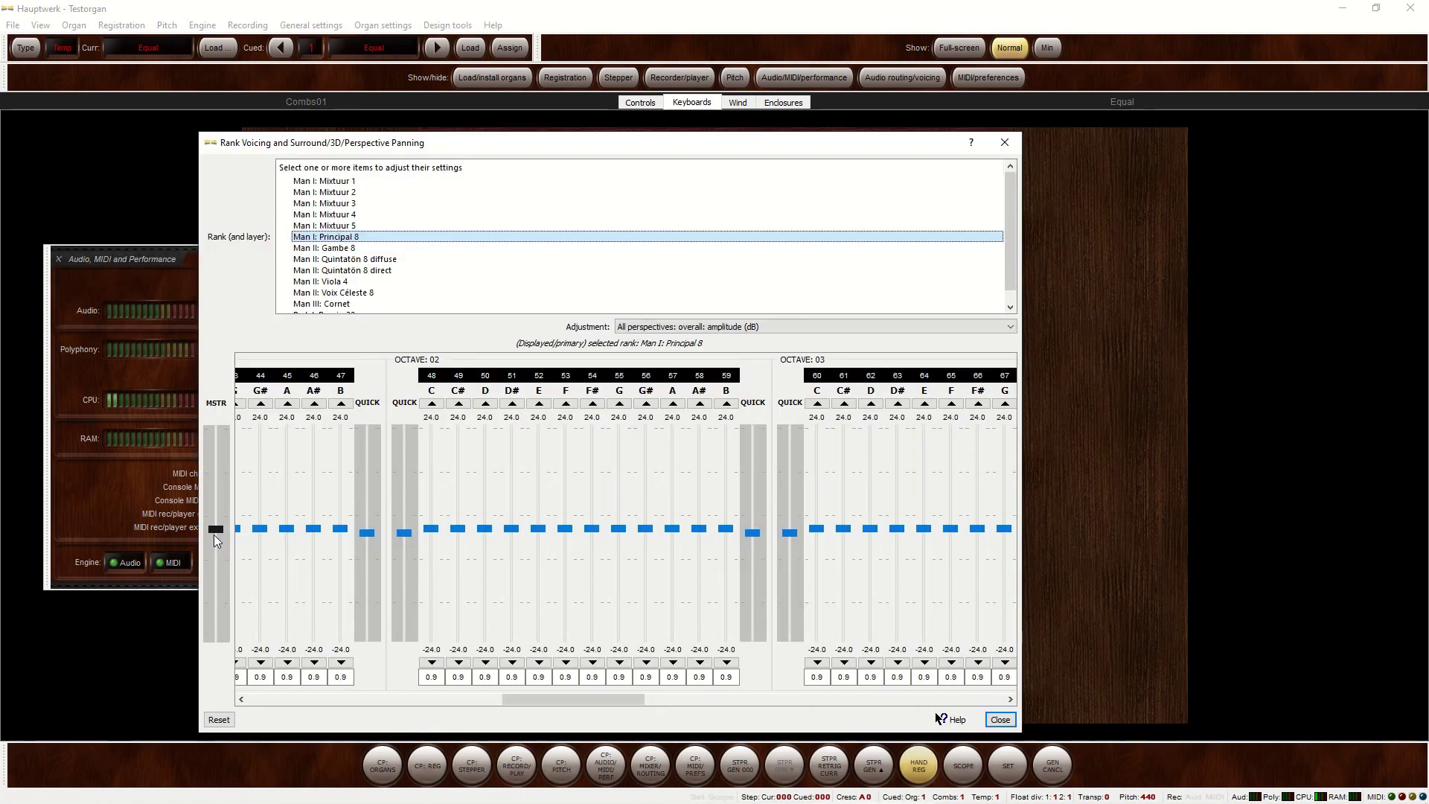
scroll(216, 539, up, 2)
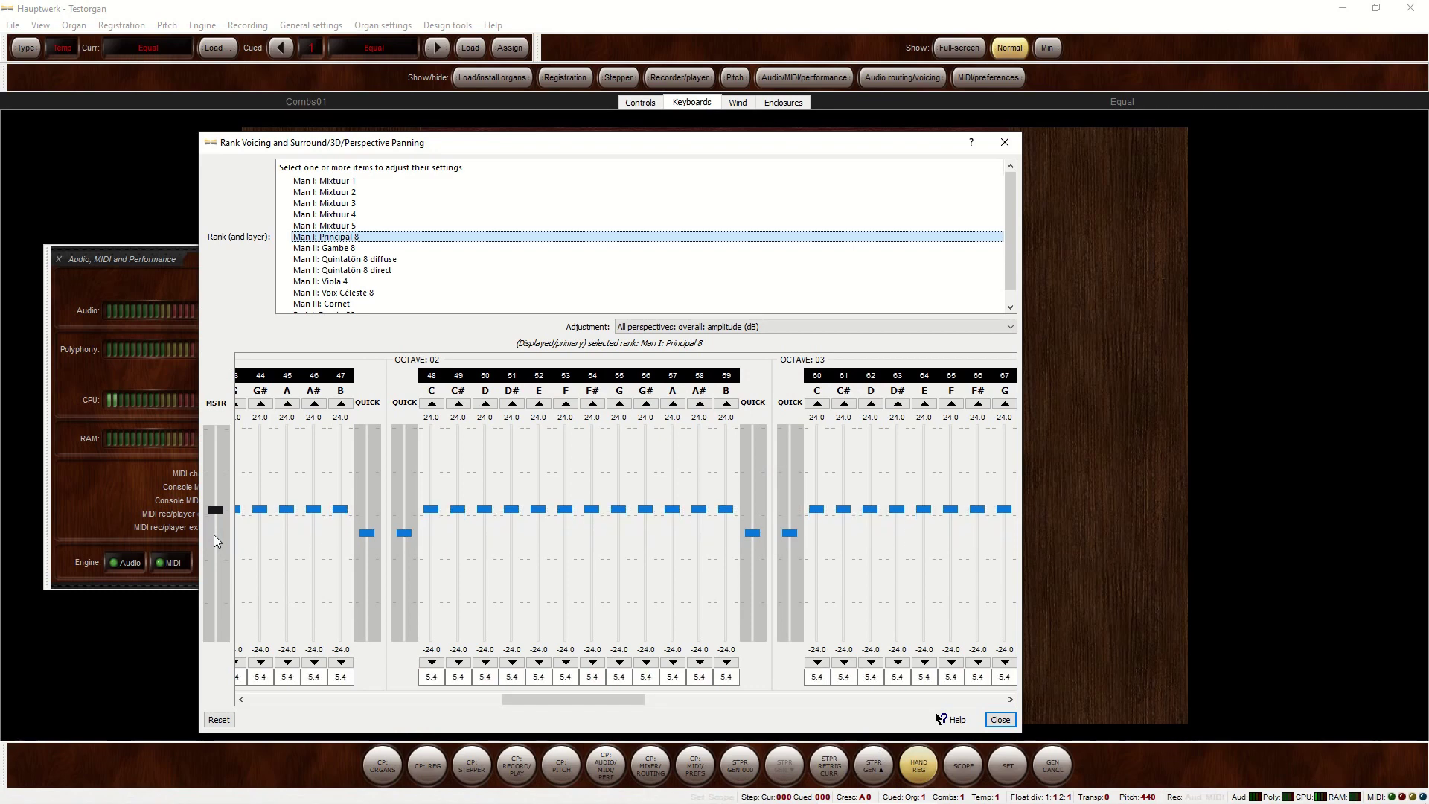
scroll(216, 540, up, 1)
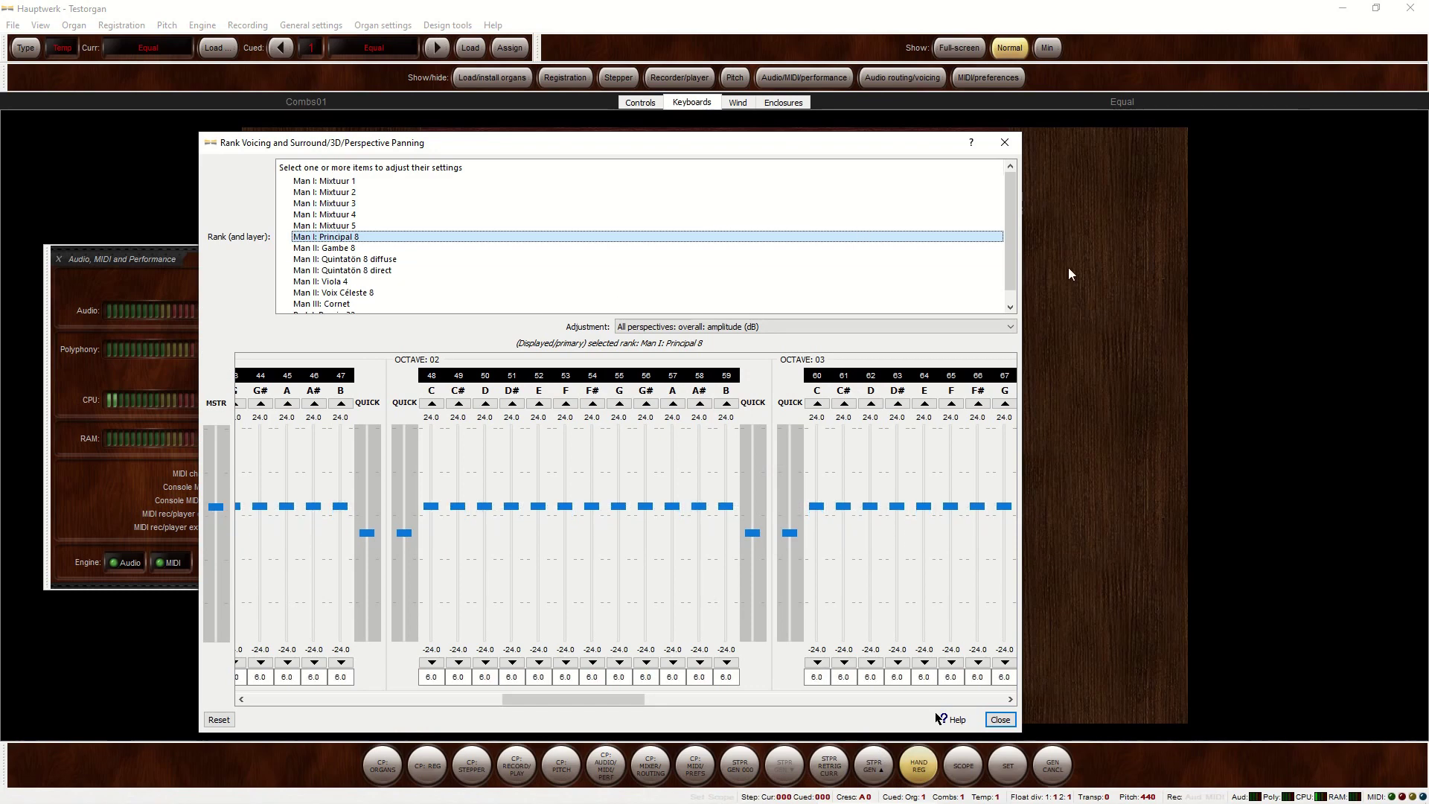
key(Escape)
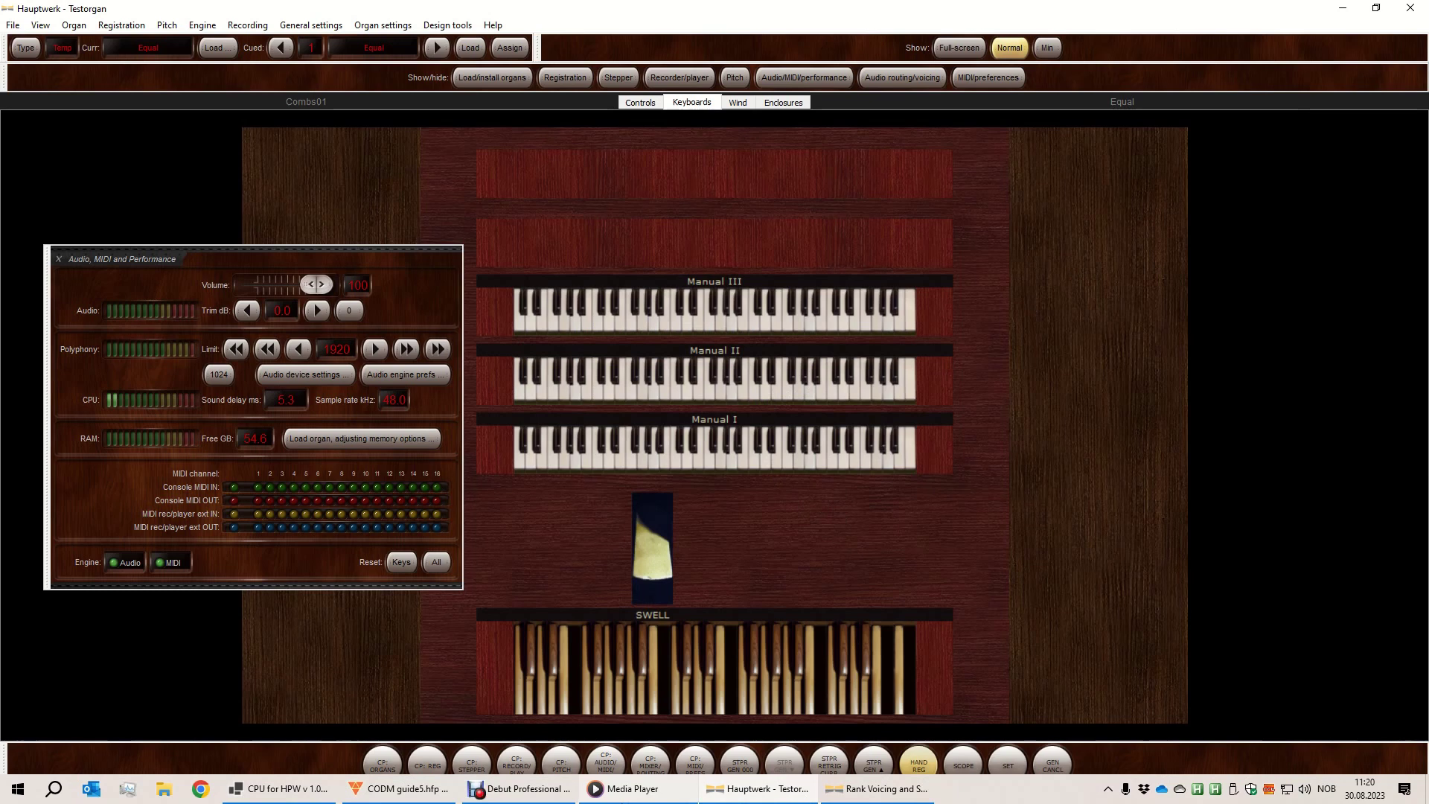
- Play the new recording in Media Player, then pause it
click(631, 790)
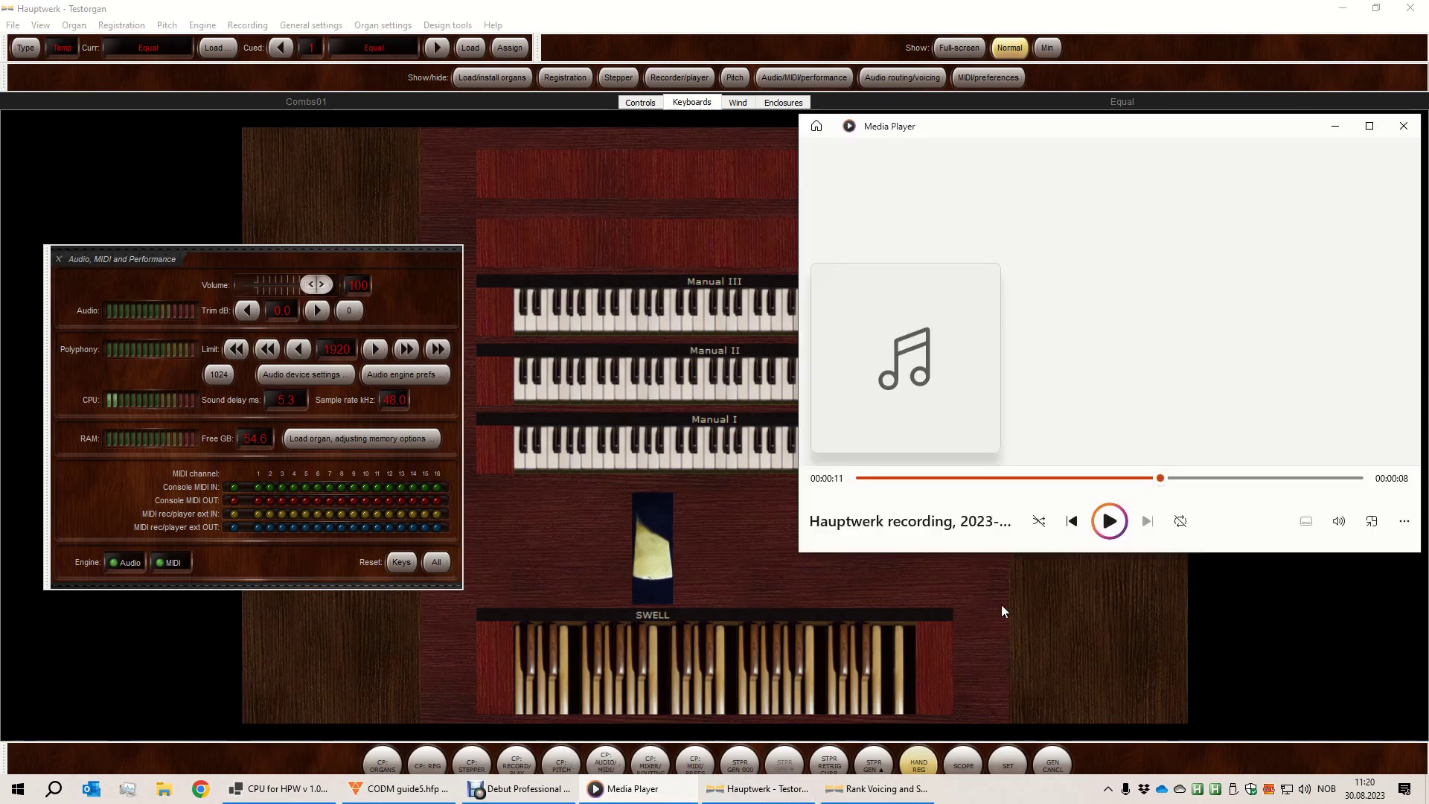
click(1111, 522)
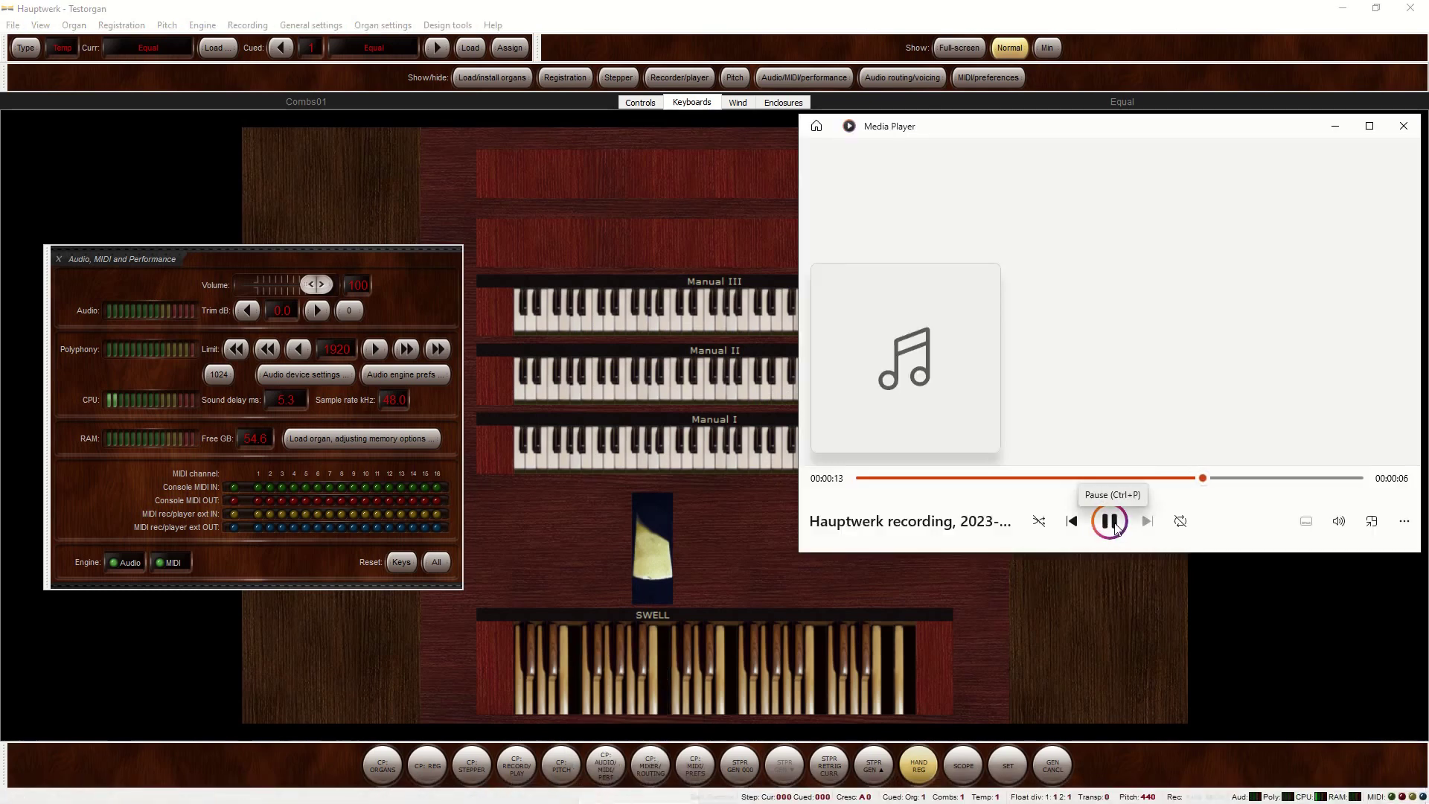
click(1110, 522)
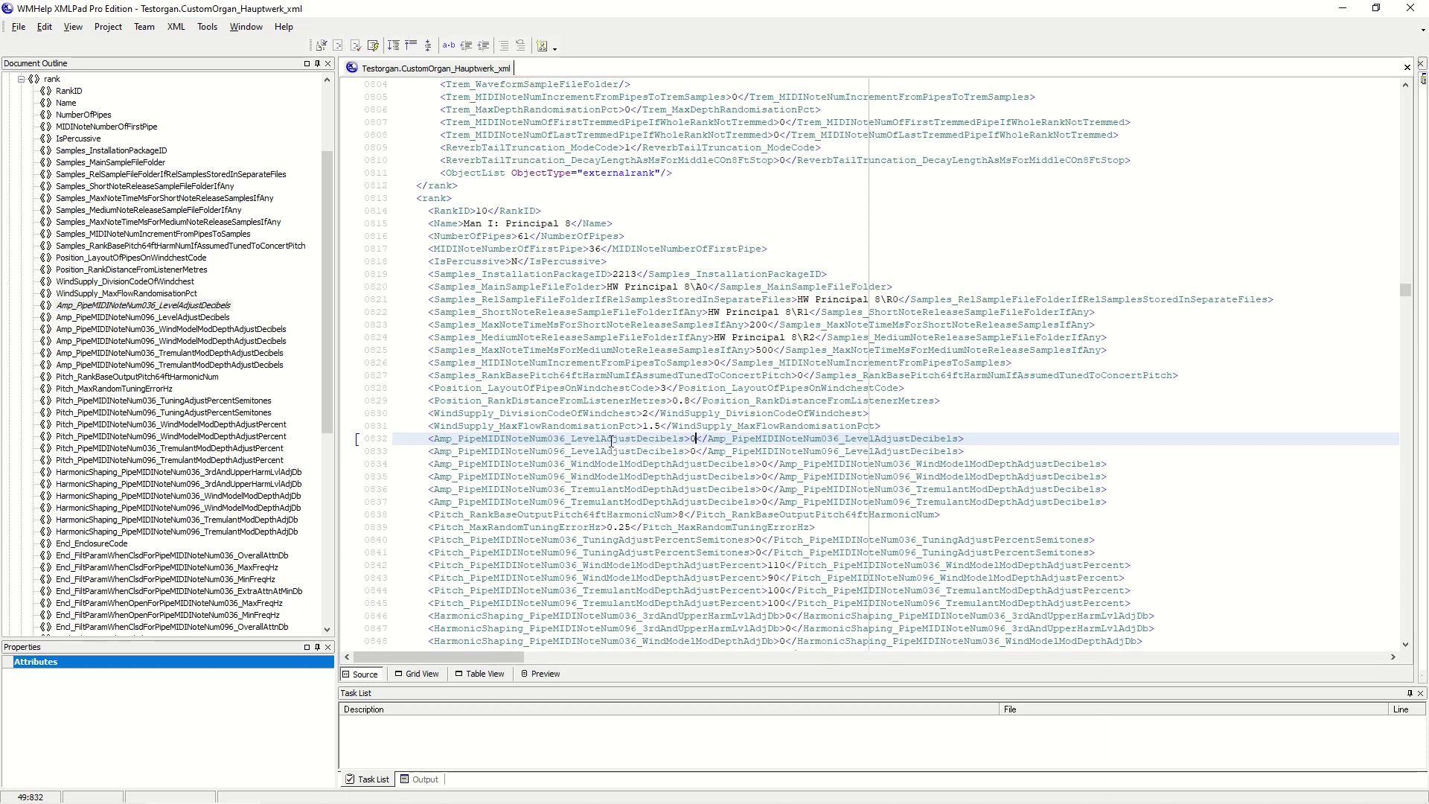
- Replace Principal 8's note-036 and note-096 LevelAdjustDecibels values with 5
key(BackSpace)
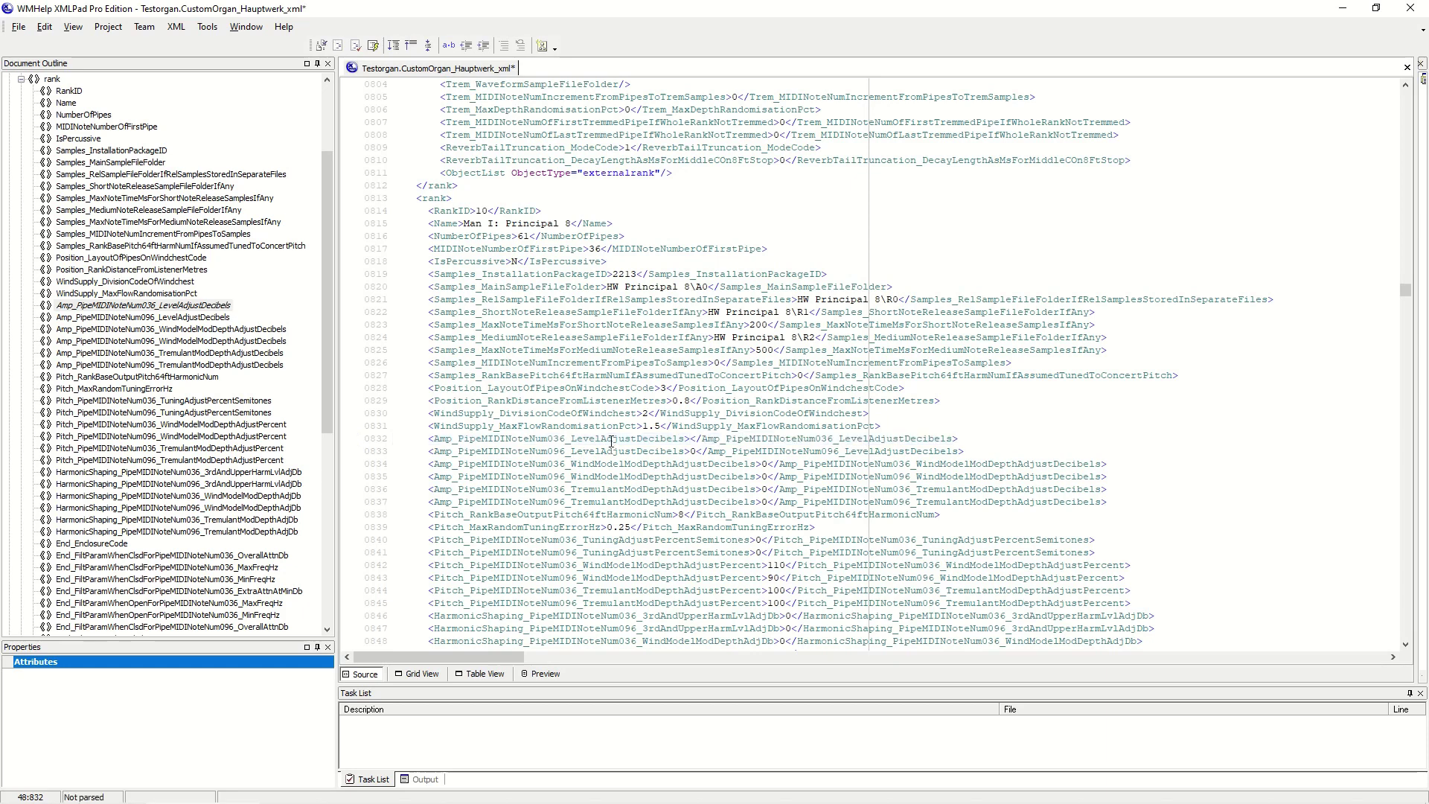
text(5)
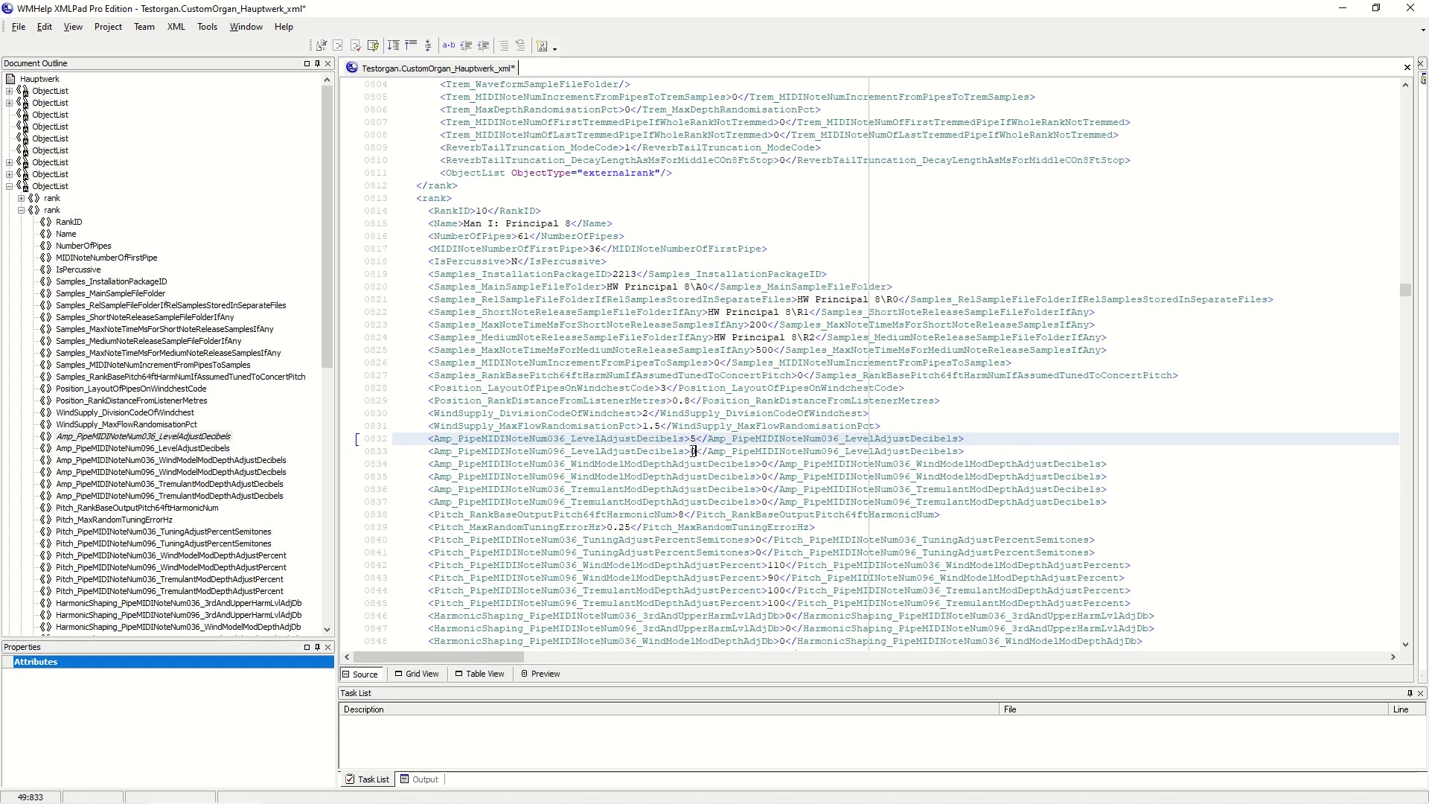
click(693, 452)
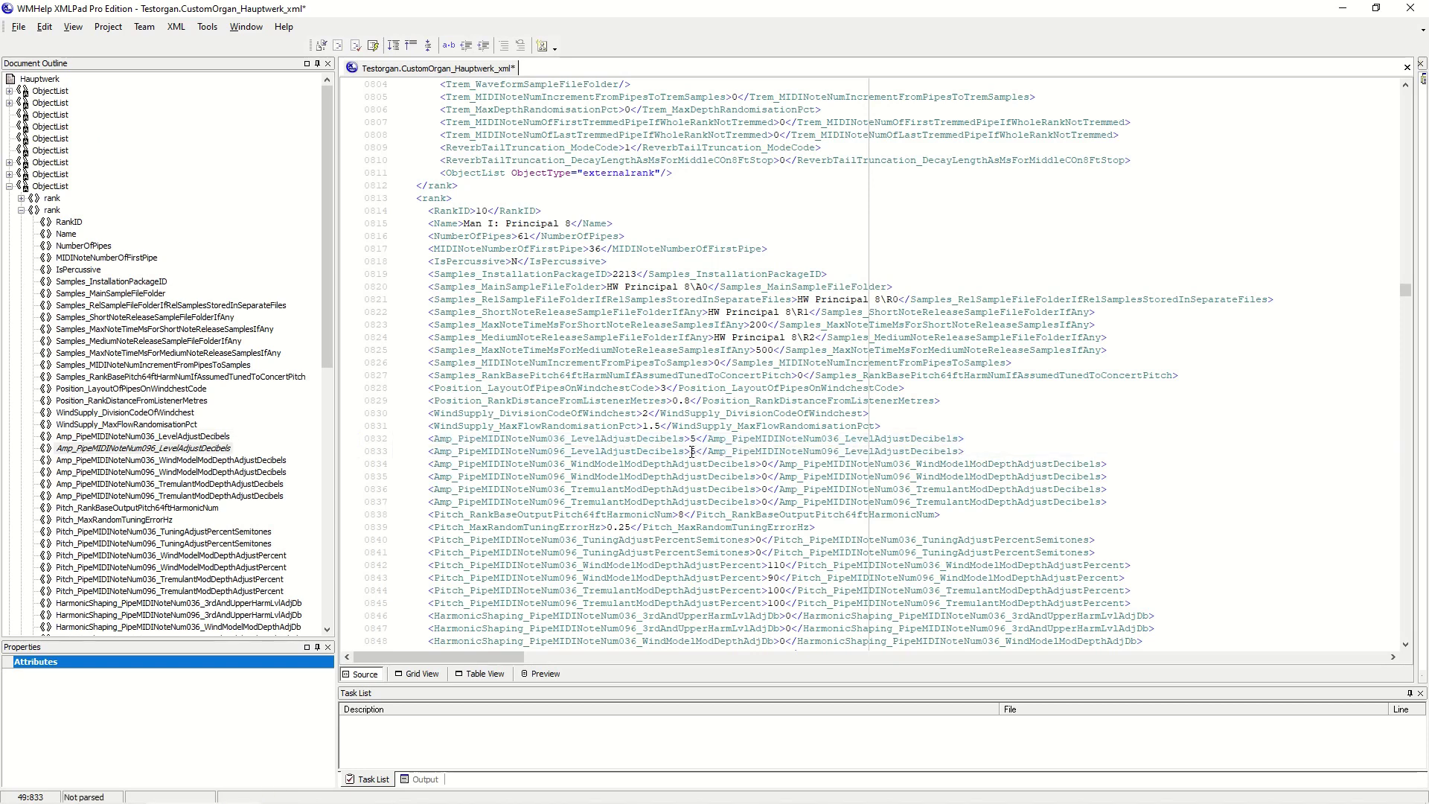
key(BackSpace)
text(5)
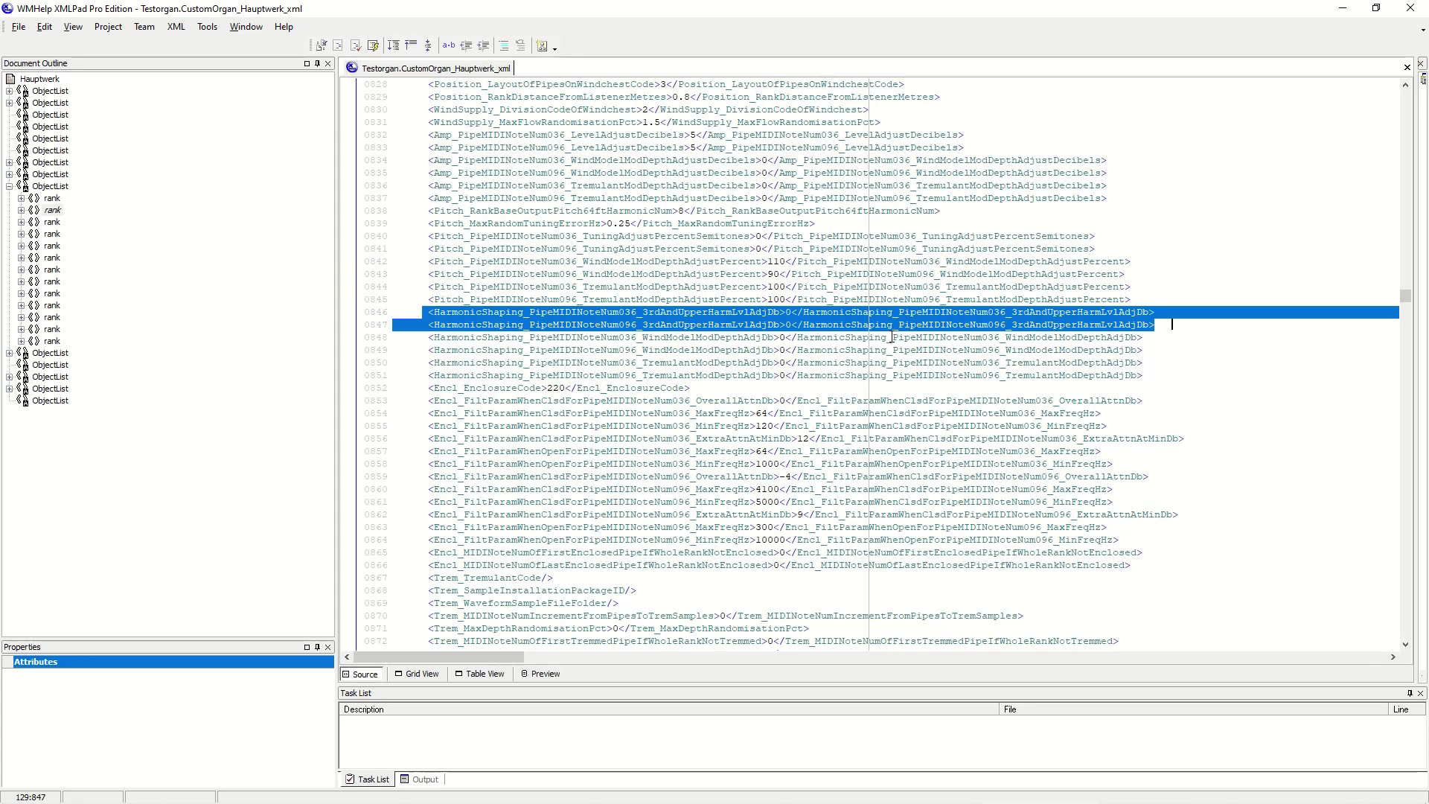
- Replace the 0 in Viola 4's note-36 and note-96 LevelAdjustDecibels with 5
key(F3)
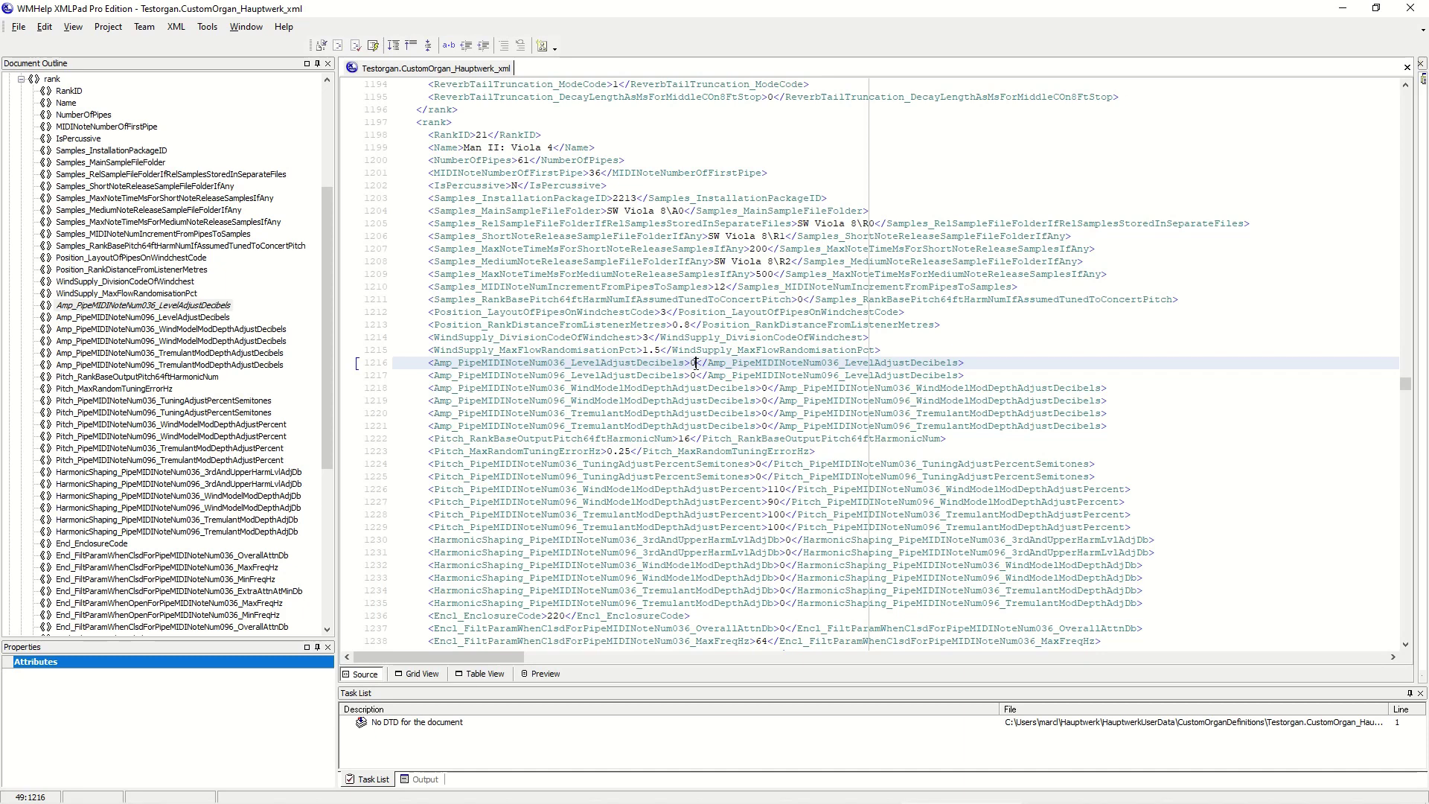
key(BackSpace)
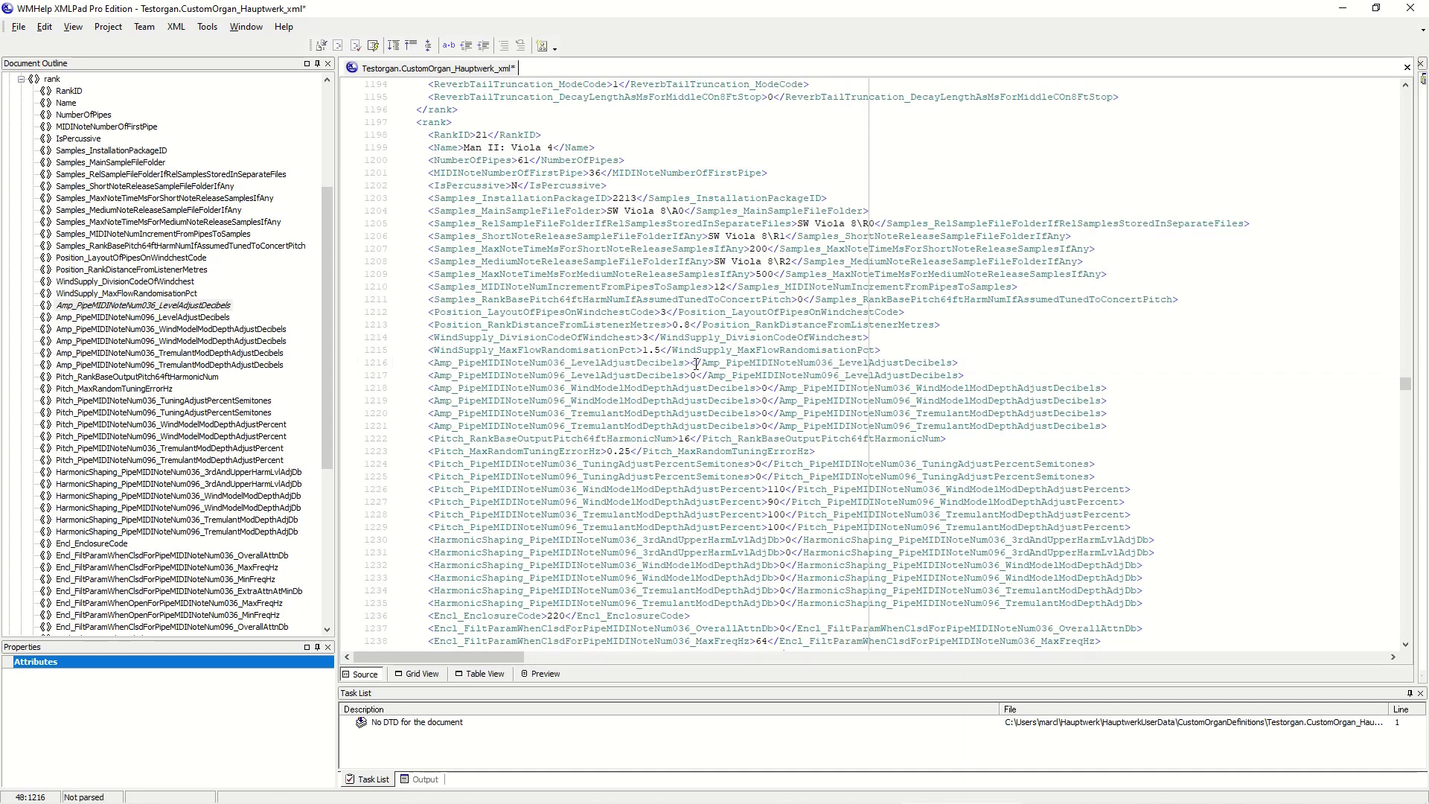
text(5)
key(Down)
key(BackSpace)
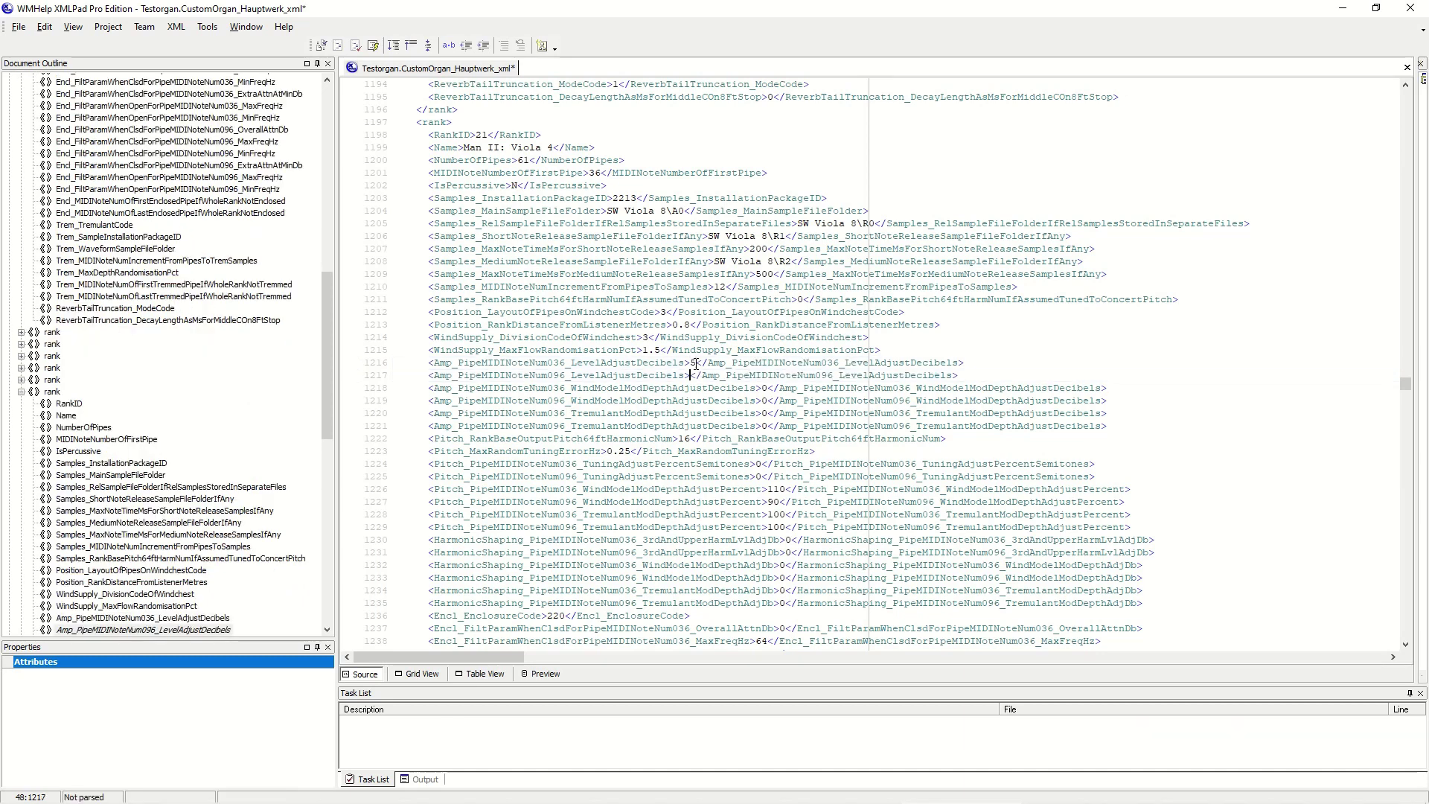
text(5)
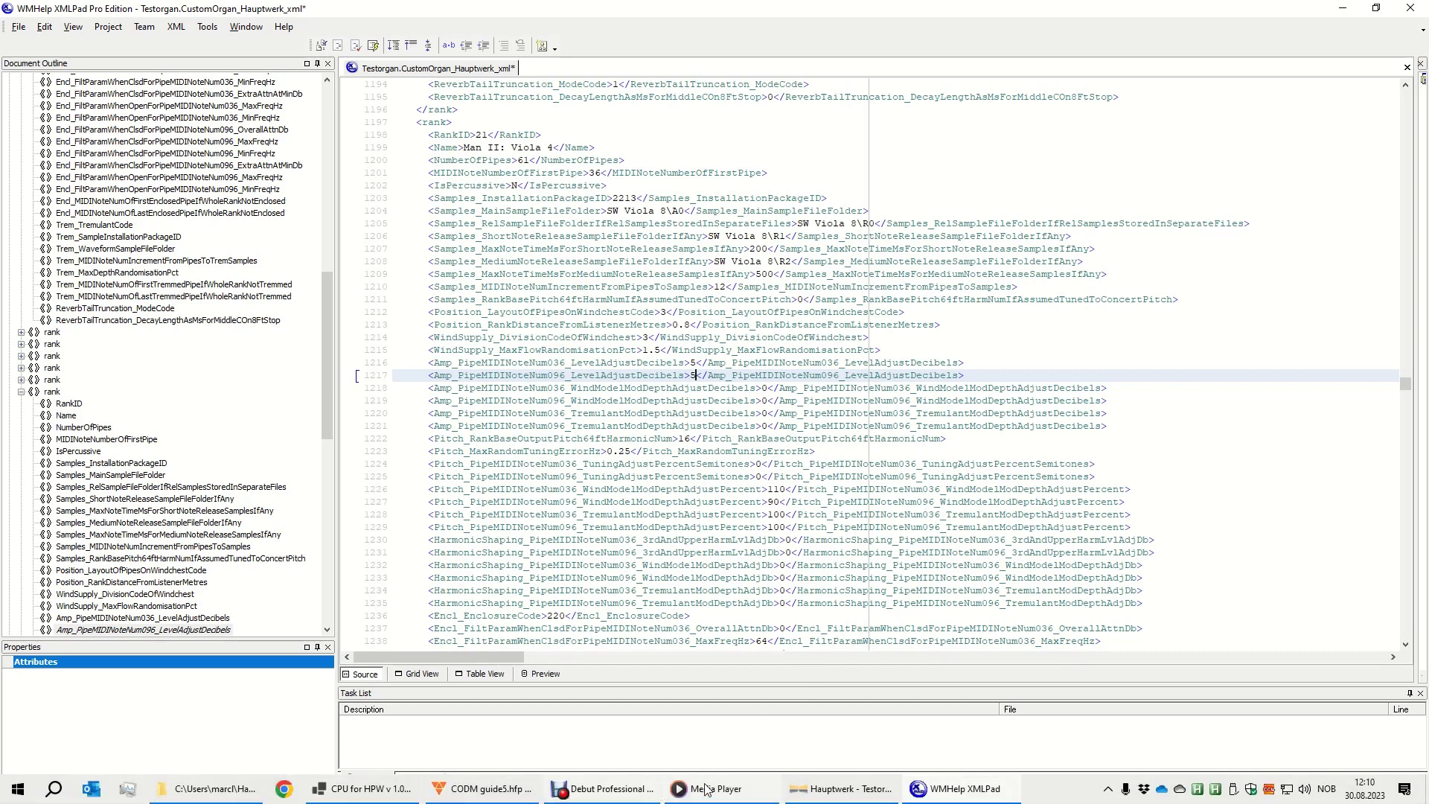
- Open Viola 4 rank voicing and choose All perspectives: overall: brightness (dB)
click(844, 791)
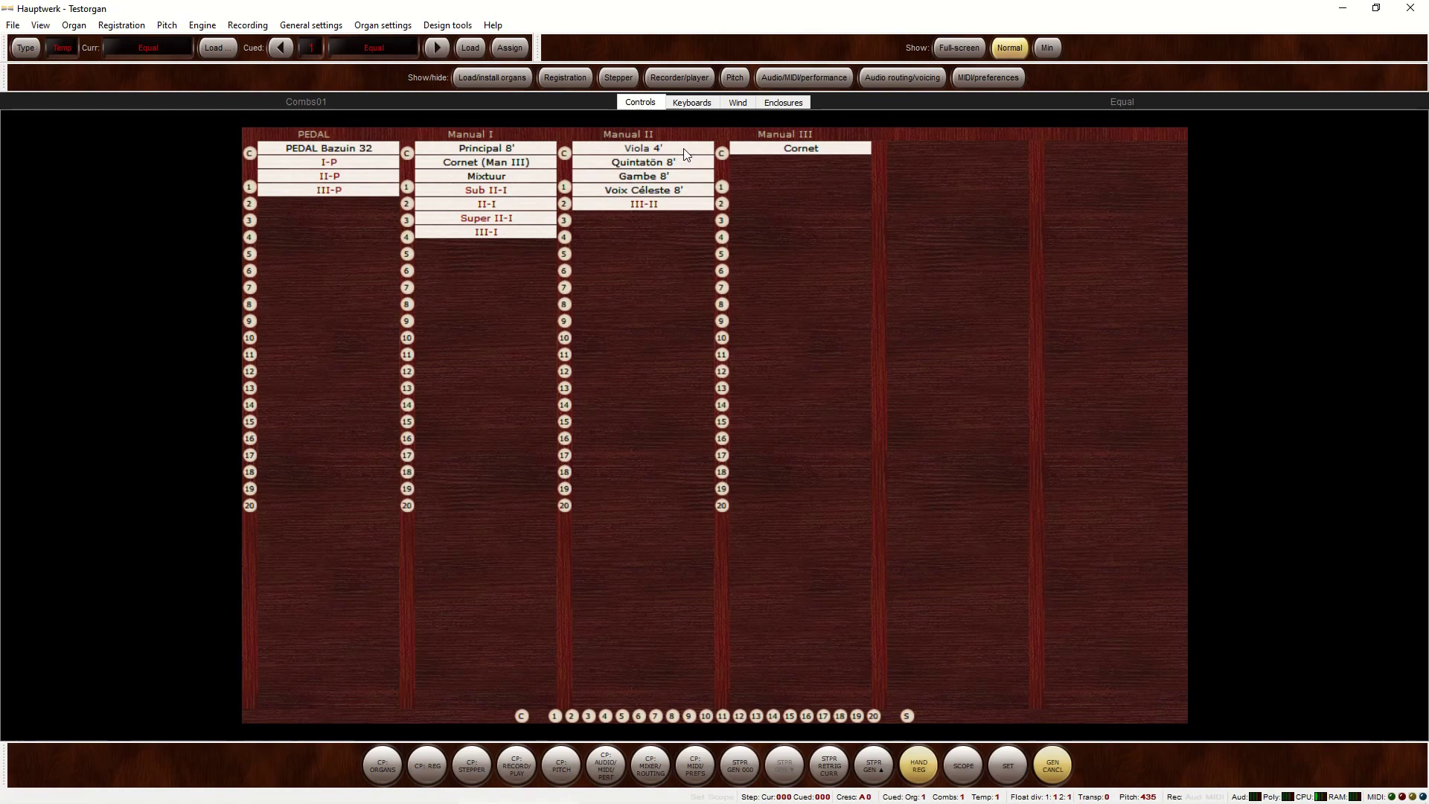
right_click(684, 153)
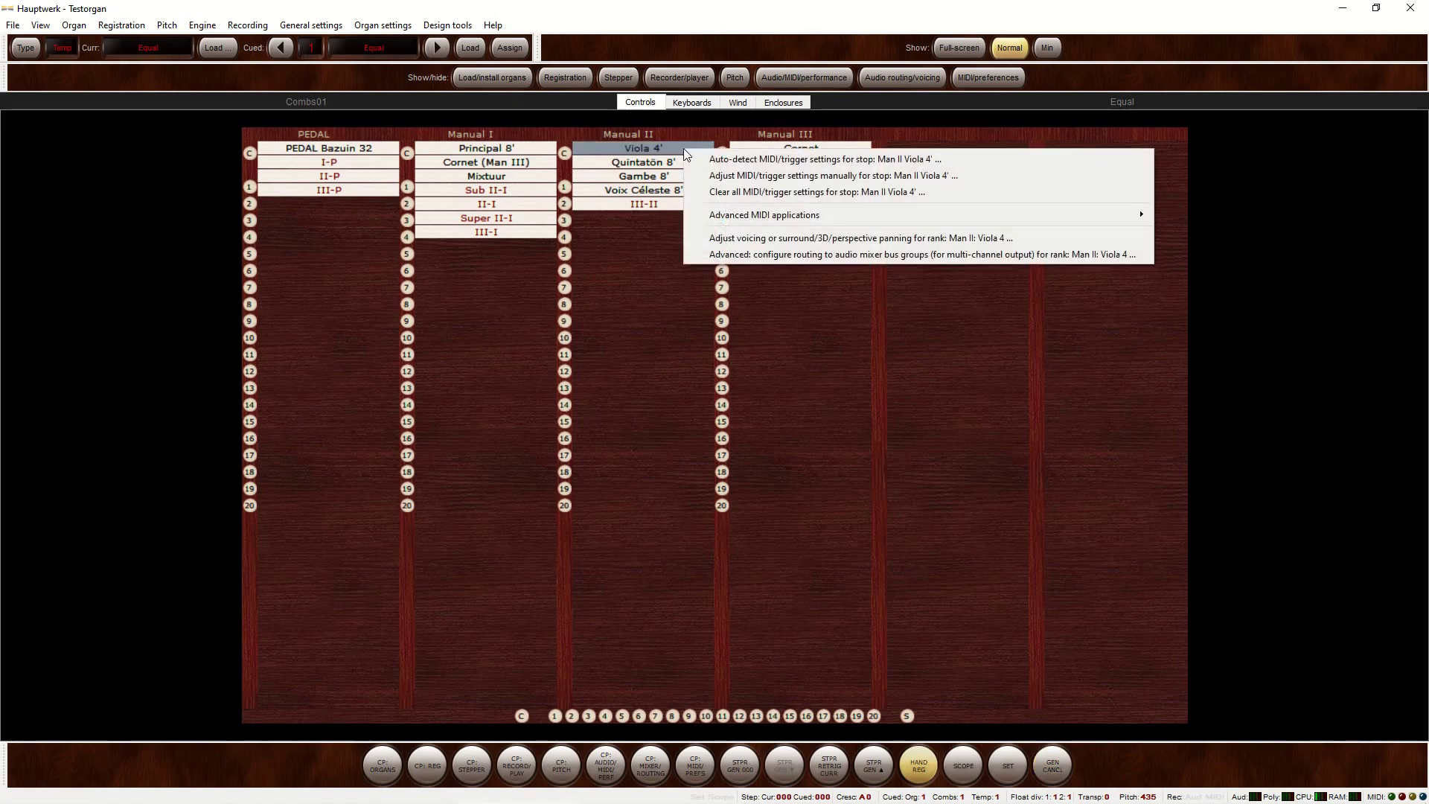
click(745, 241)
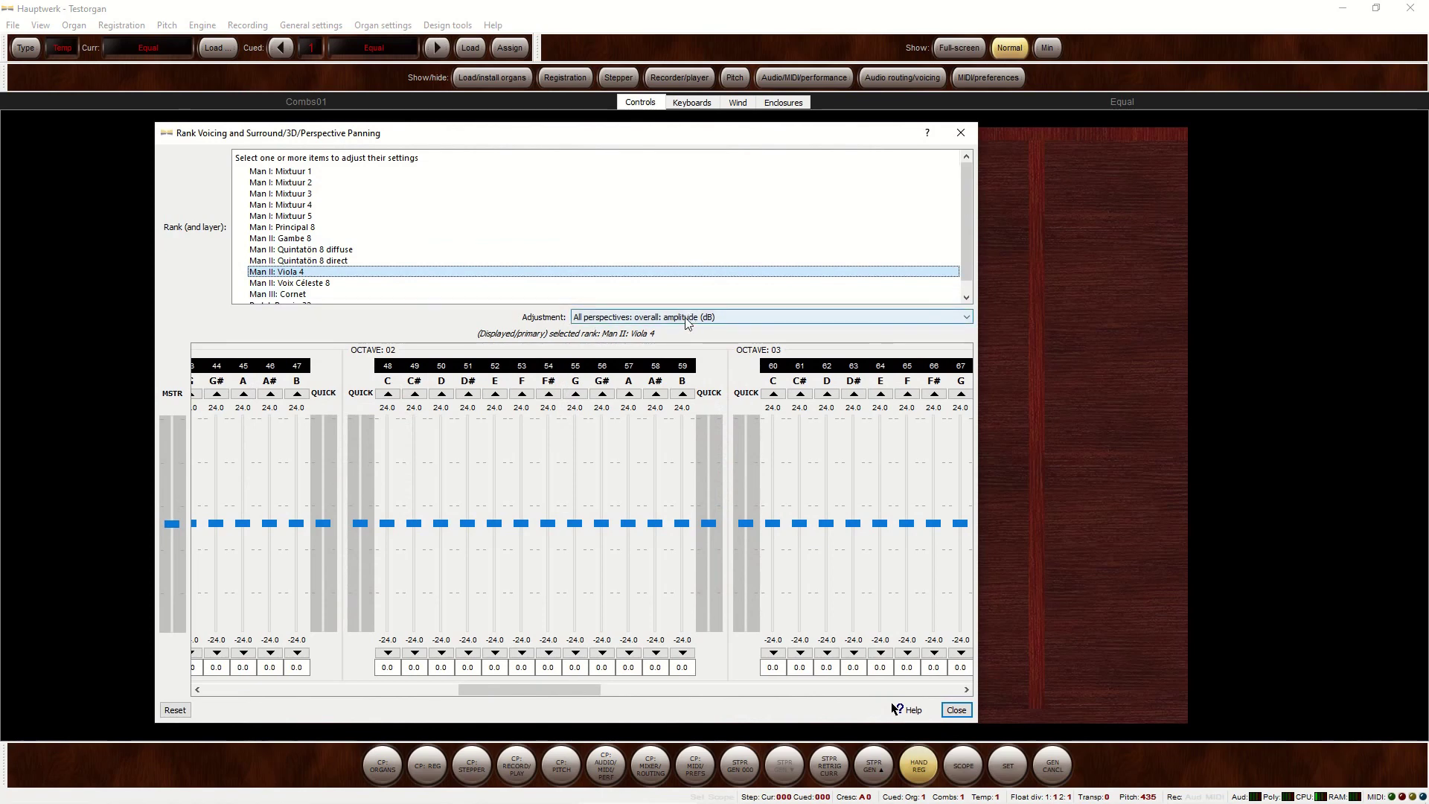
click(684, 318)
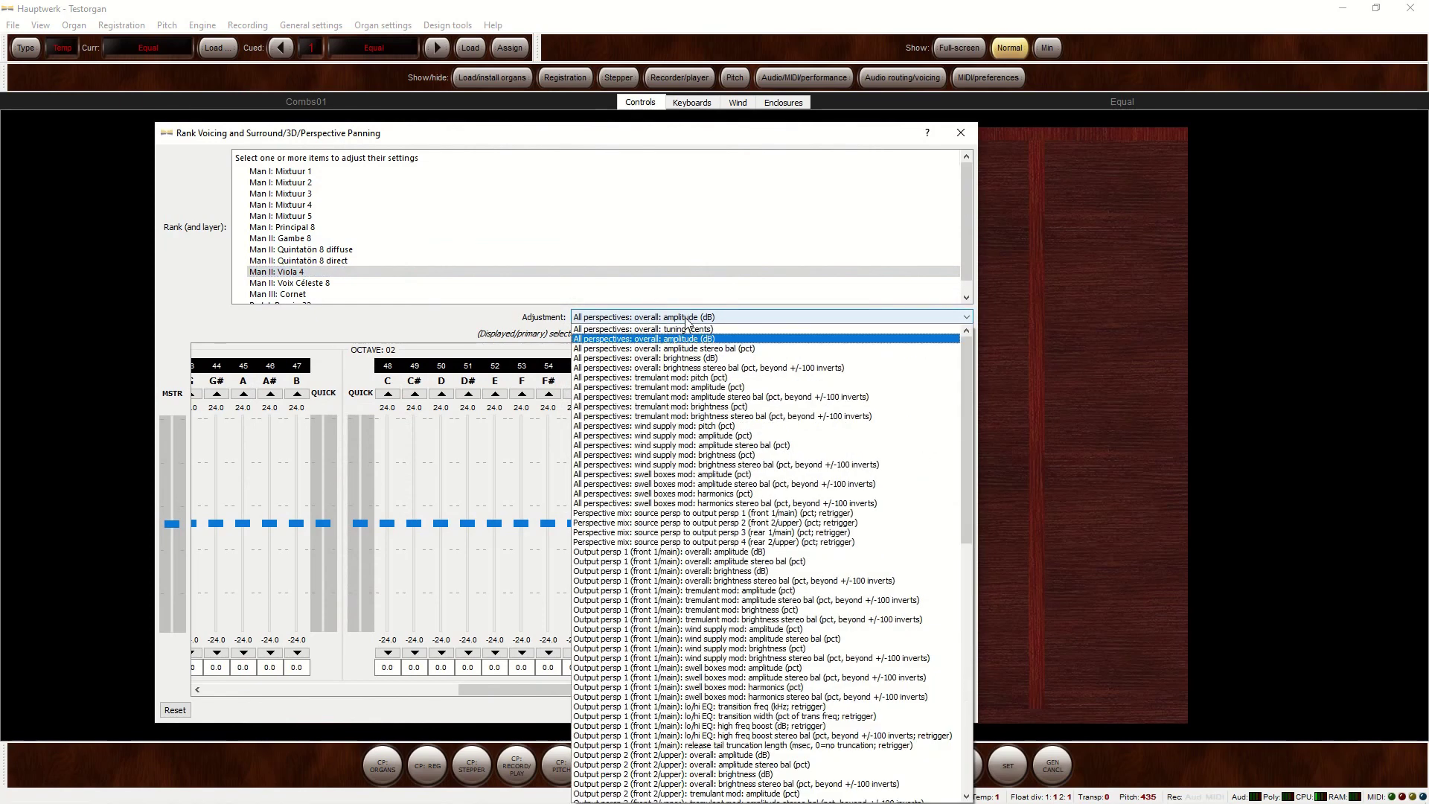
click(694, 359)
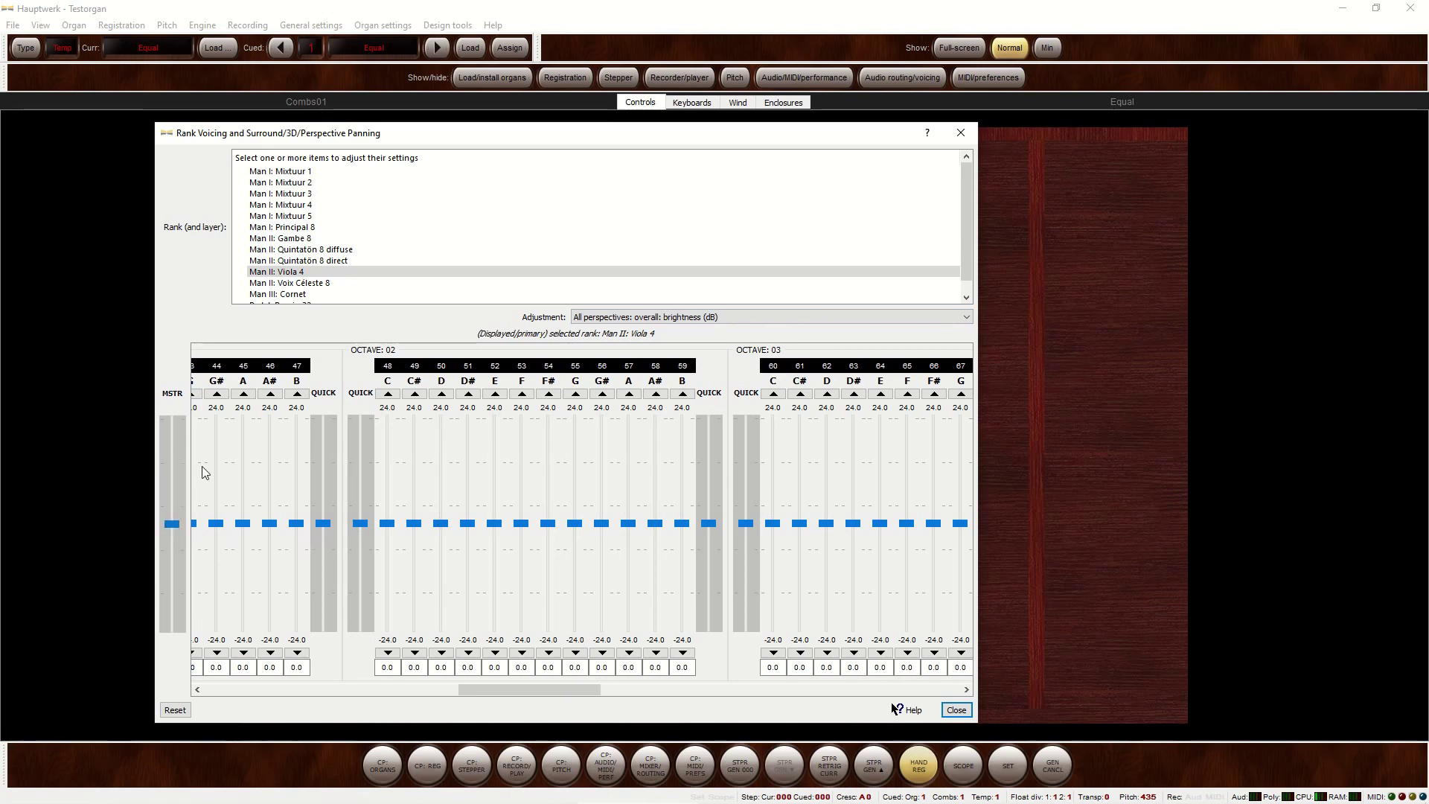
- Move the voicing window aside and raise Viola 4 brightness to 4.8 dB on all notes
mouse_move(339, 136)
mouse_down()
mouse_move(771, 170)
mouse_move(1021, 111)
mouse_up()
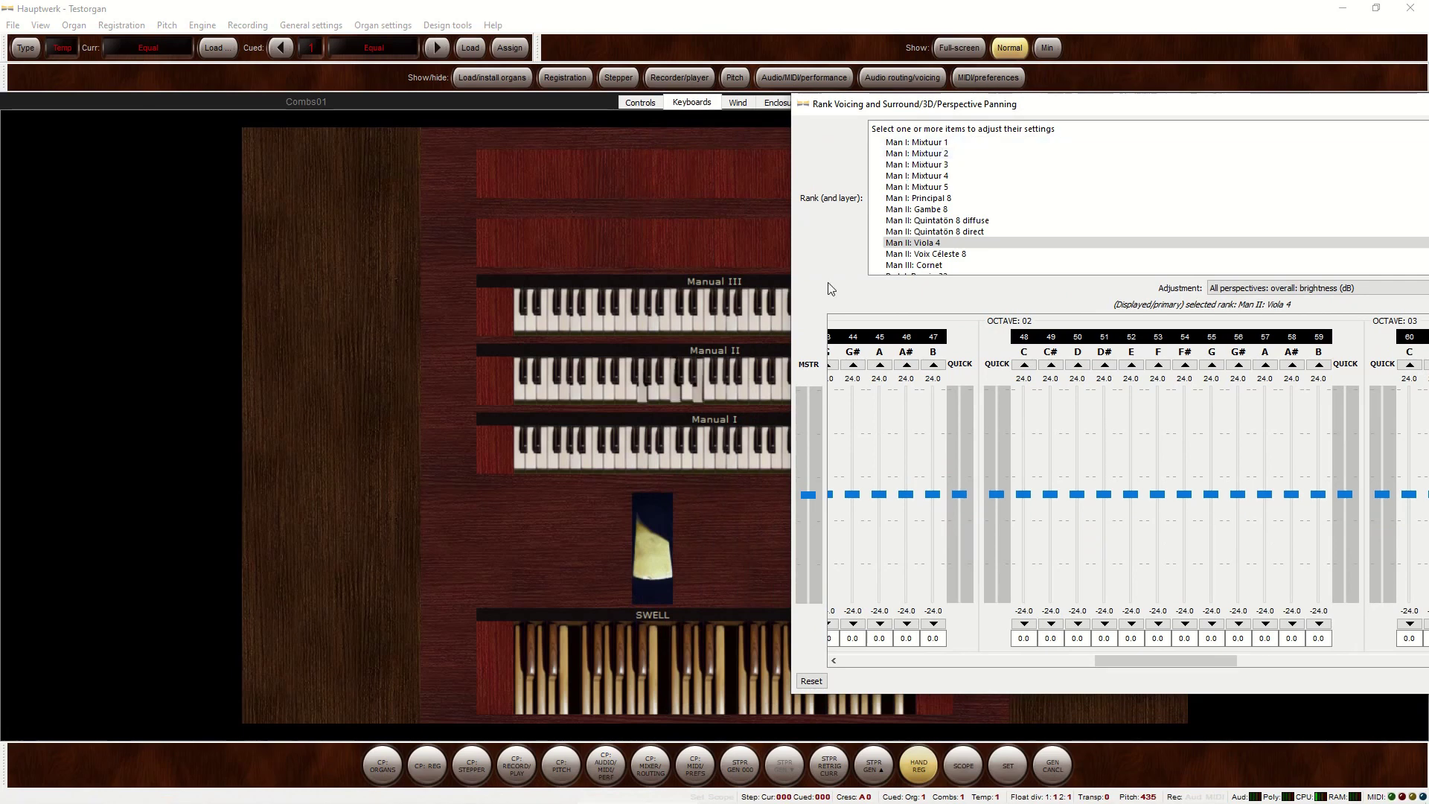
scroll(819, 500, up, 3)
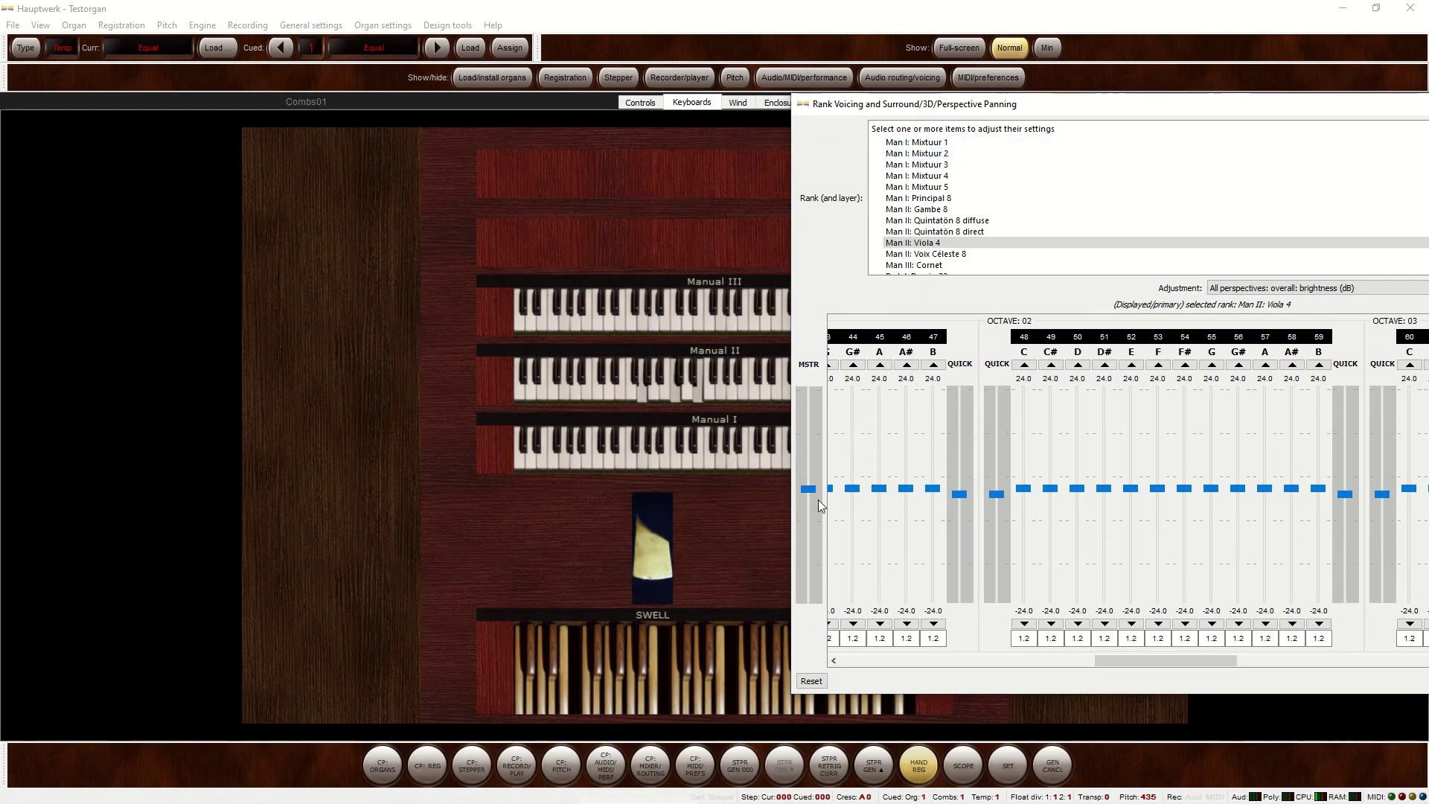
scroll(819, 499, up, 3)
scroll(818, 499, up, 3)
scroll(818, 499, up, 1)
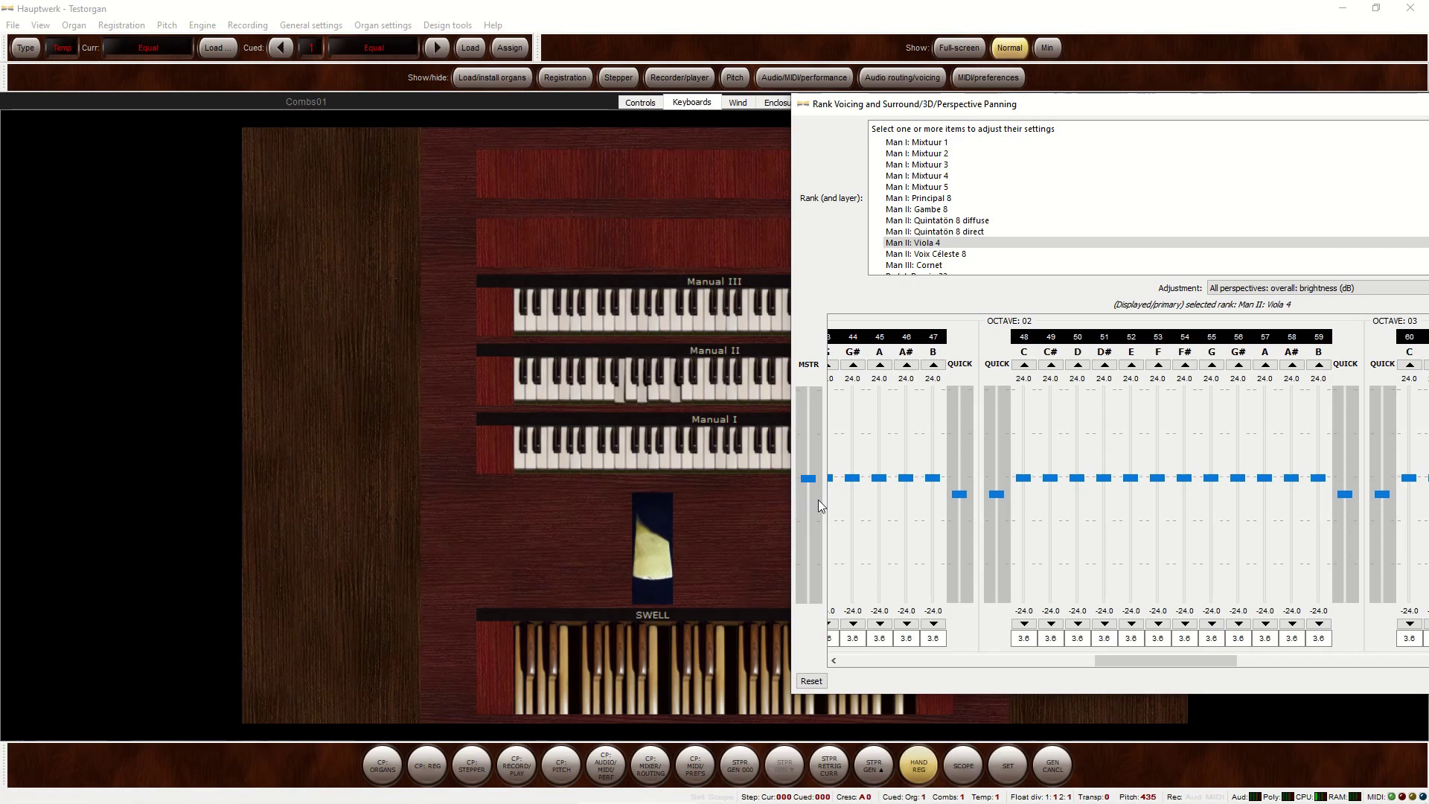
scroll(819, 499, up, 4)
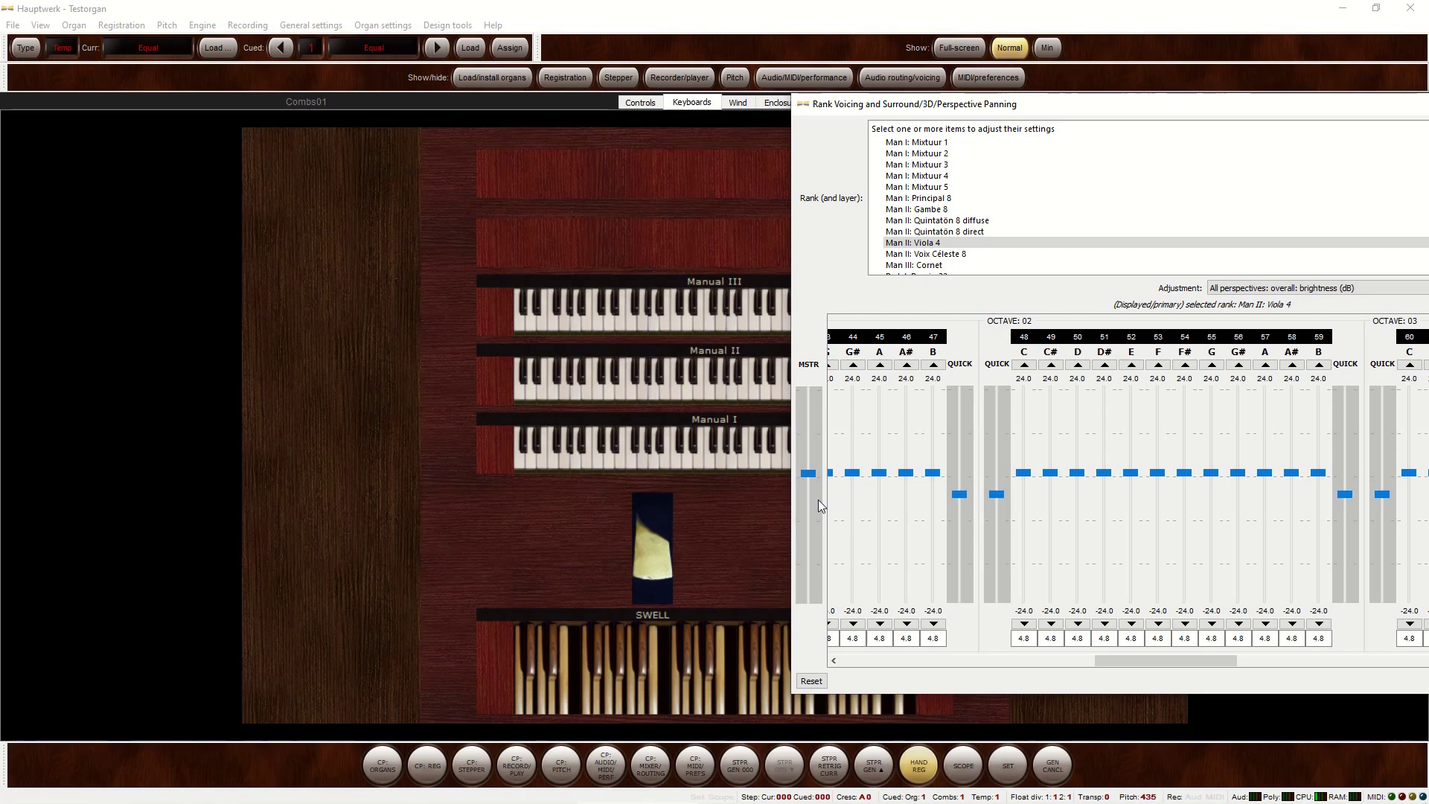
- Switch Viola 4's adjustment to overall amplitude and lower every note to -3.0 dB
click(1228, 289)
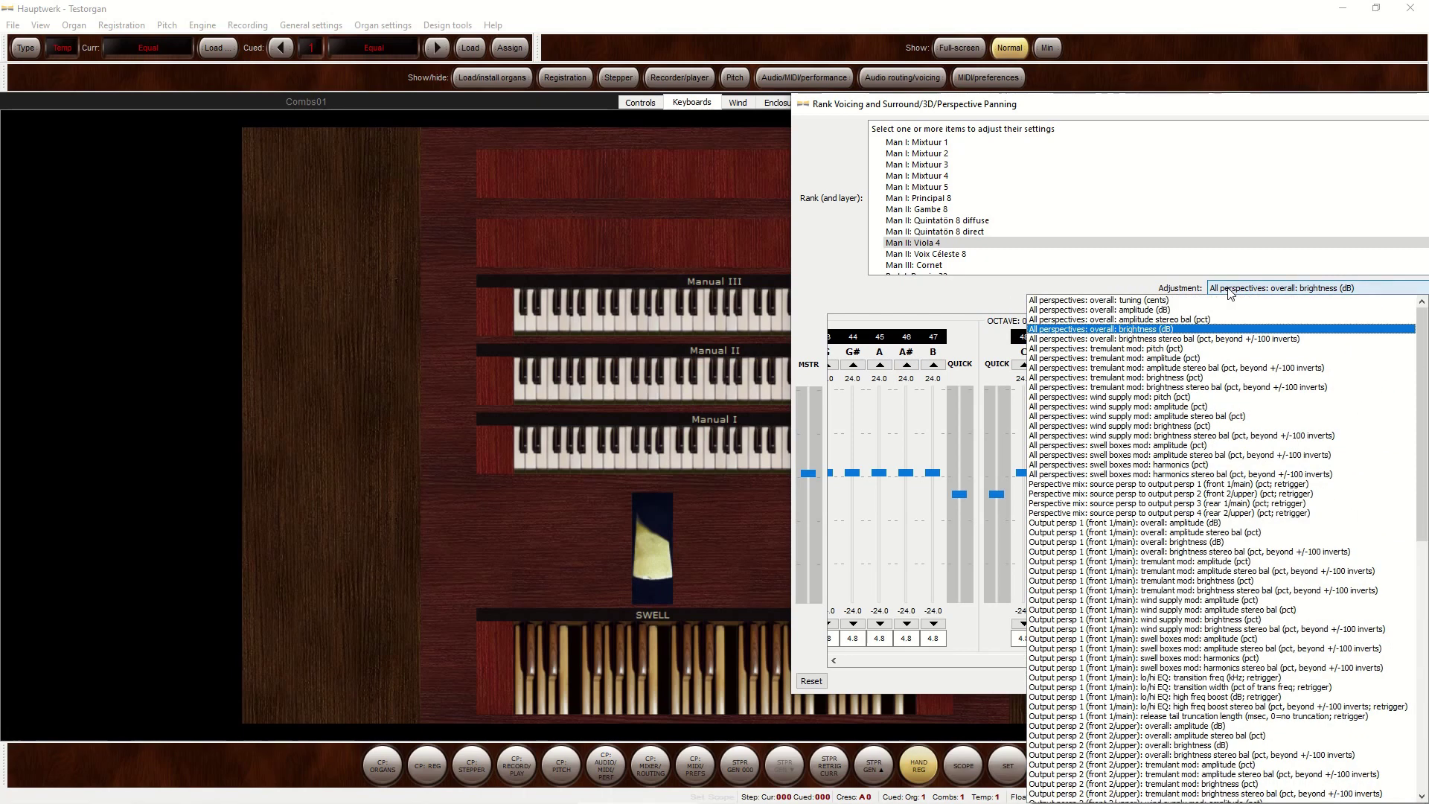
click(1150, 310)
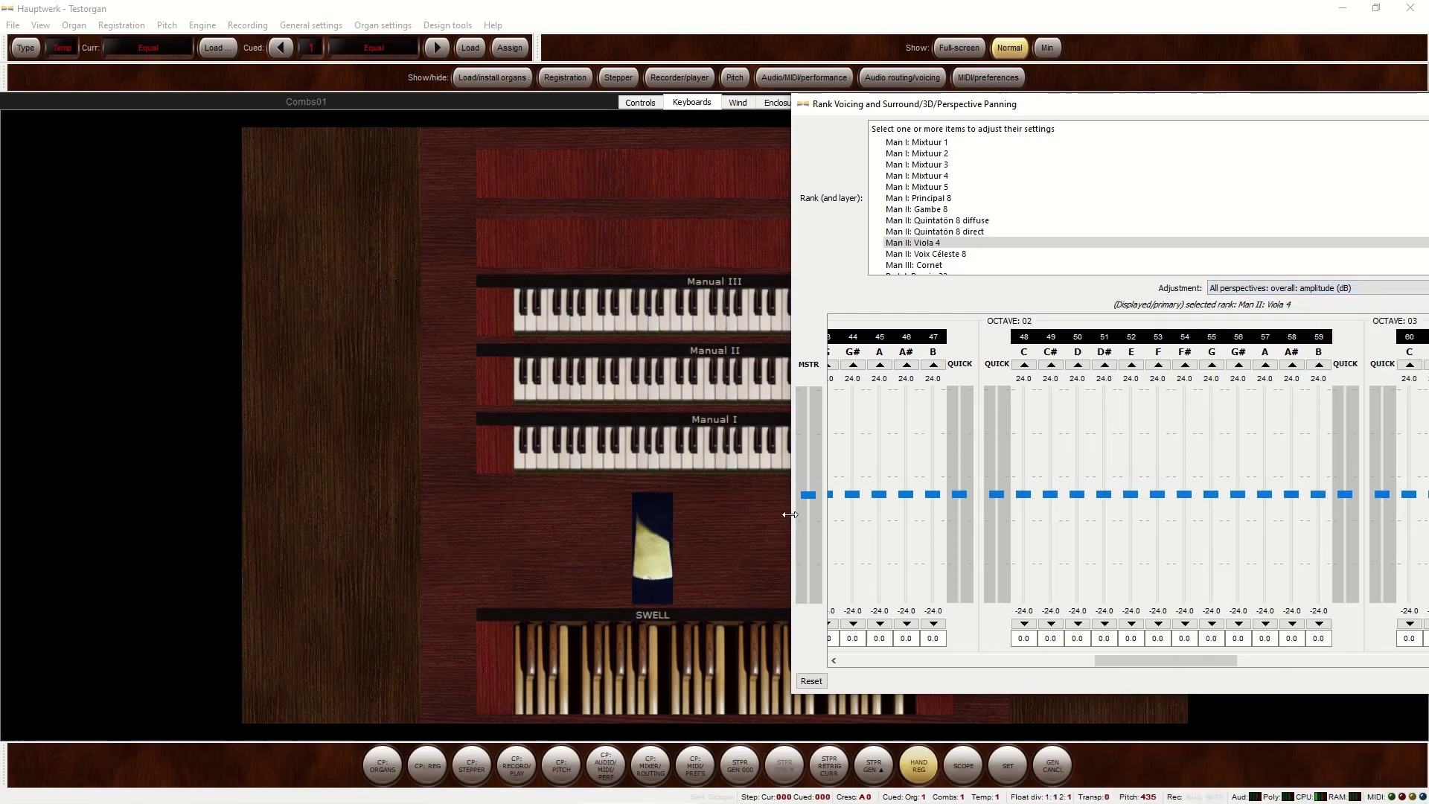
click(808, 497)
drag(807, 497, 810, 504)
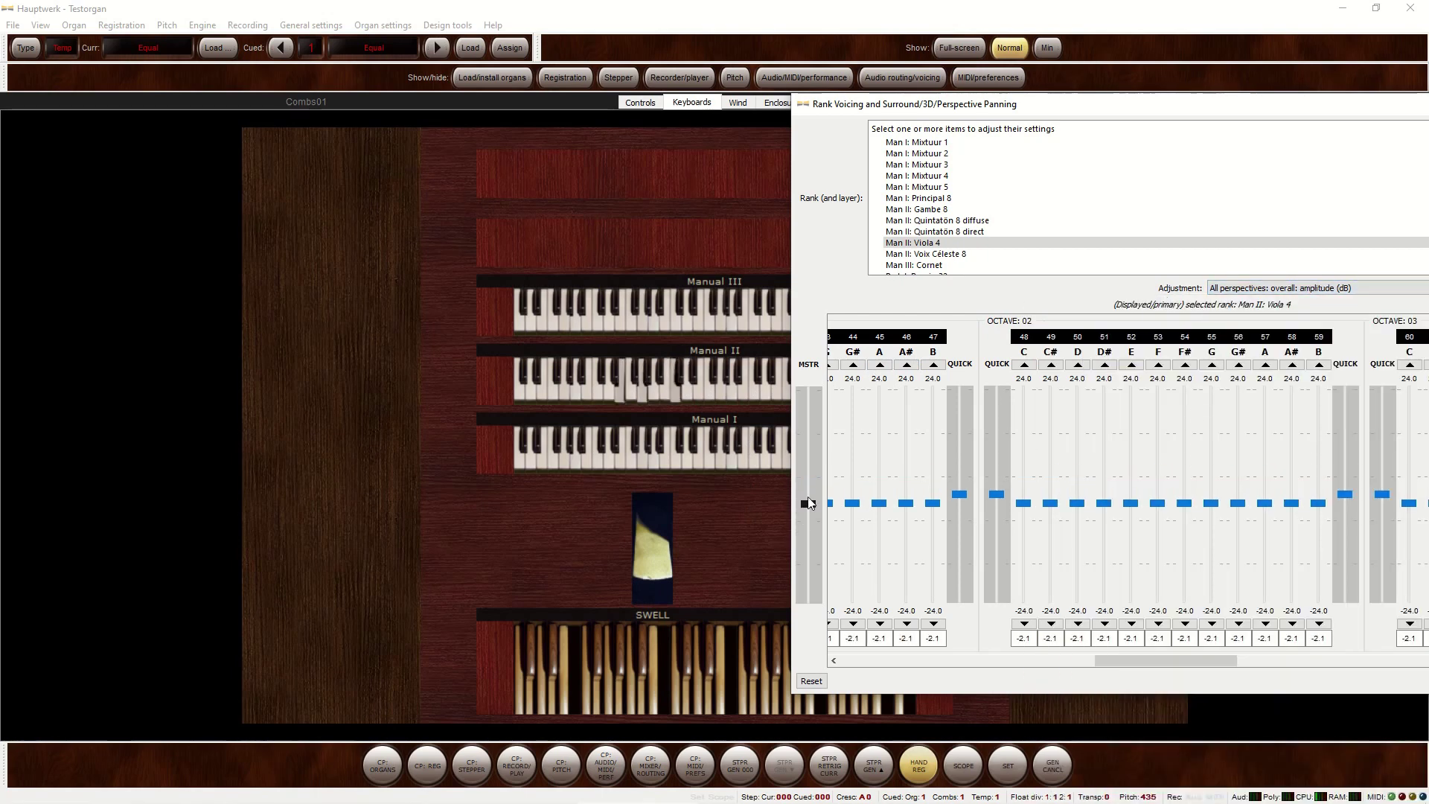
drag(809, 503, 808, 505)
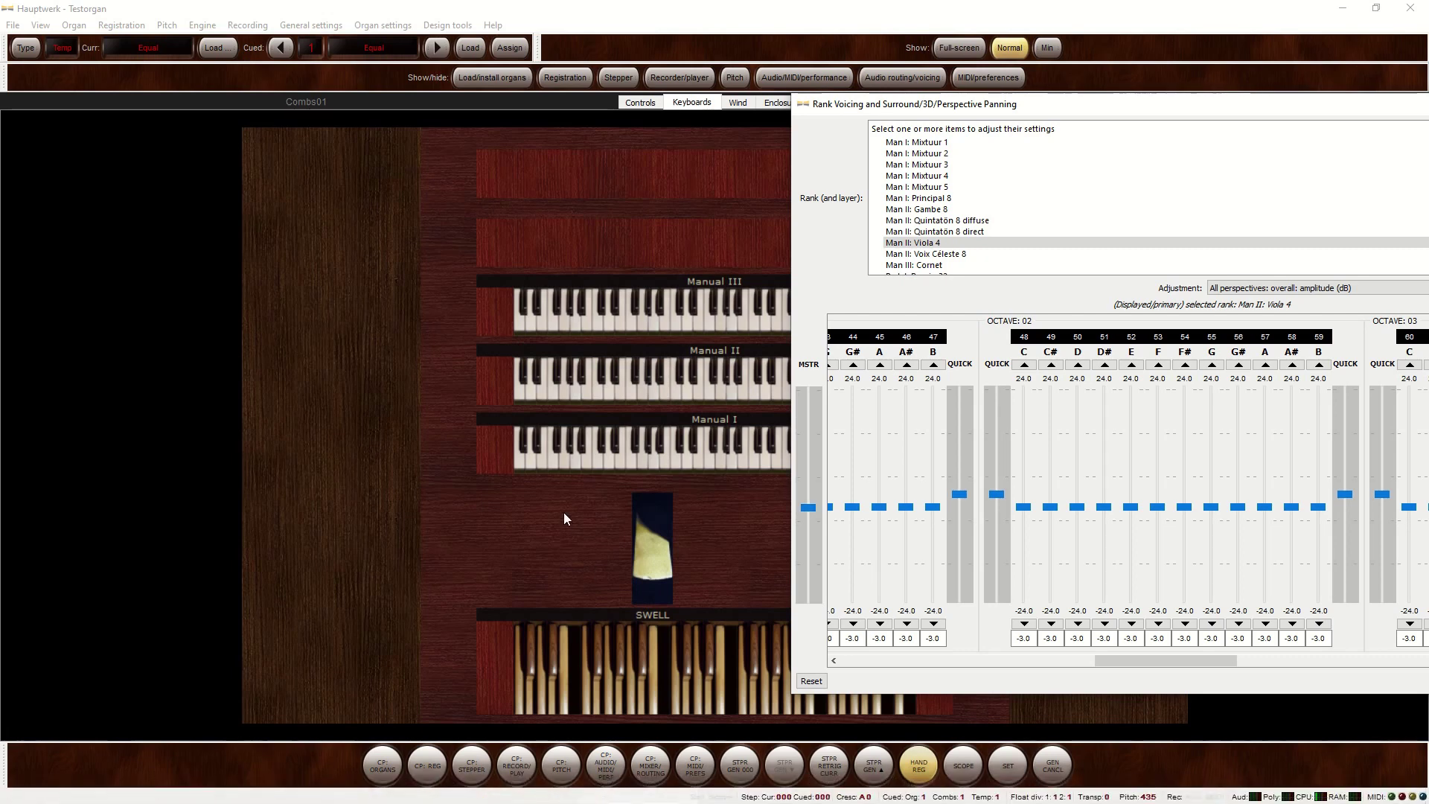
- Set Viola 4's bottom- and top-note HarmonicShaping values to 4.8 in XMLPad
click(402, 788)
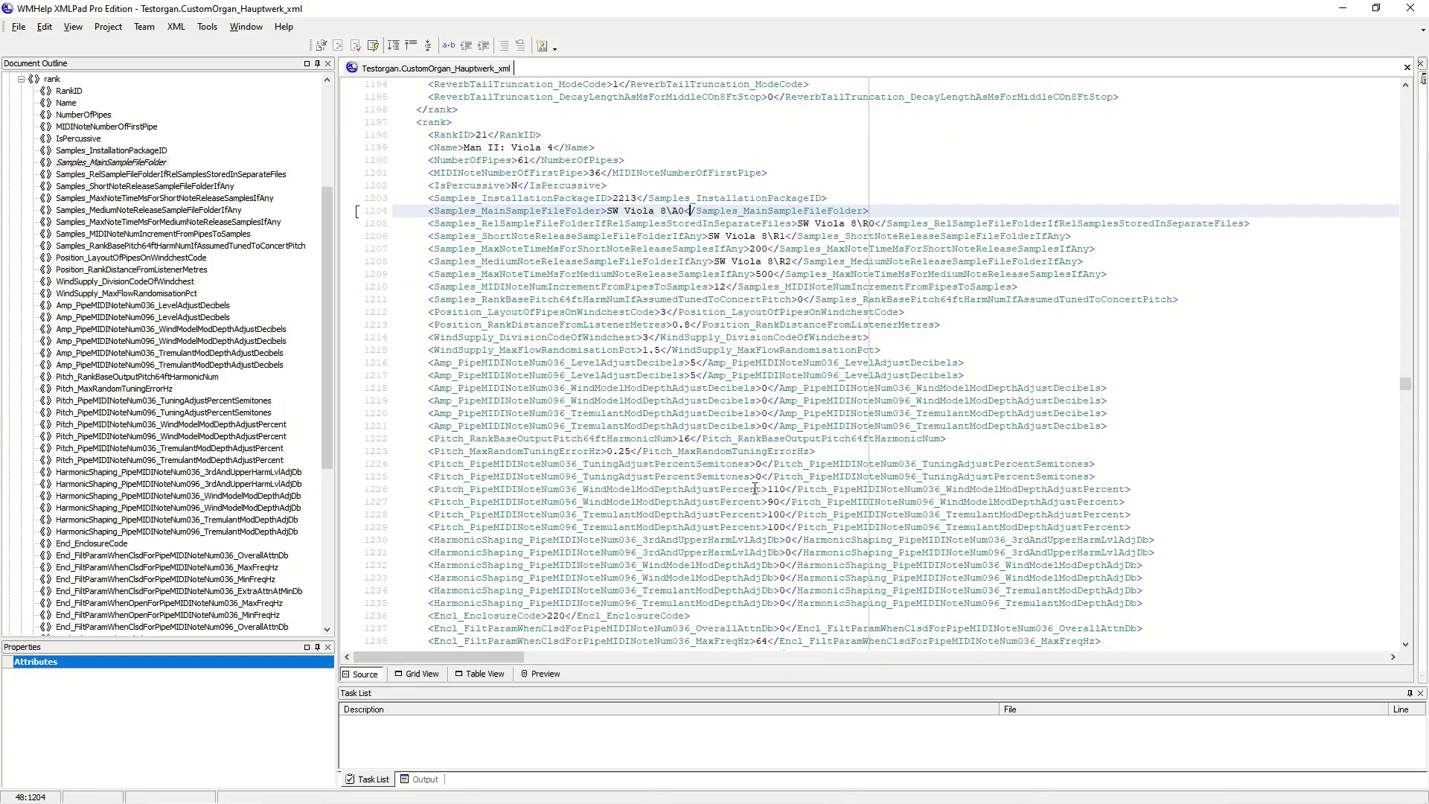
scroll(757, 487, down, 1)
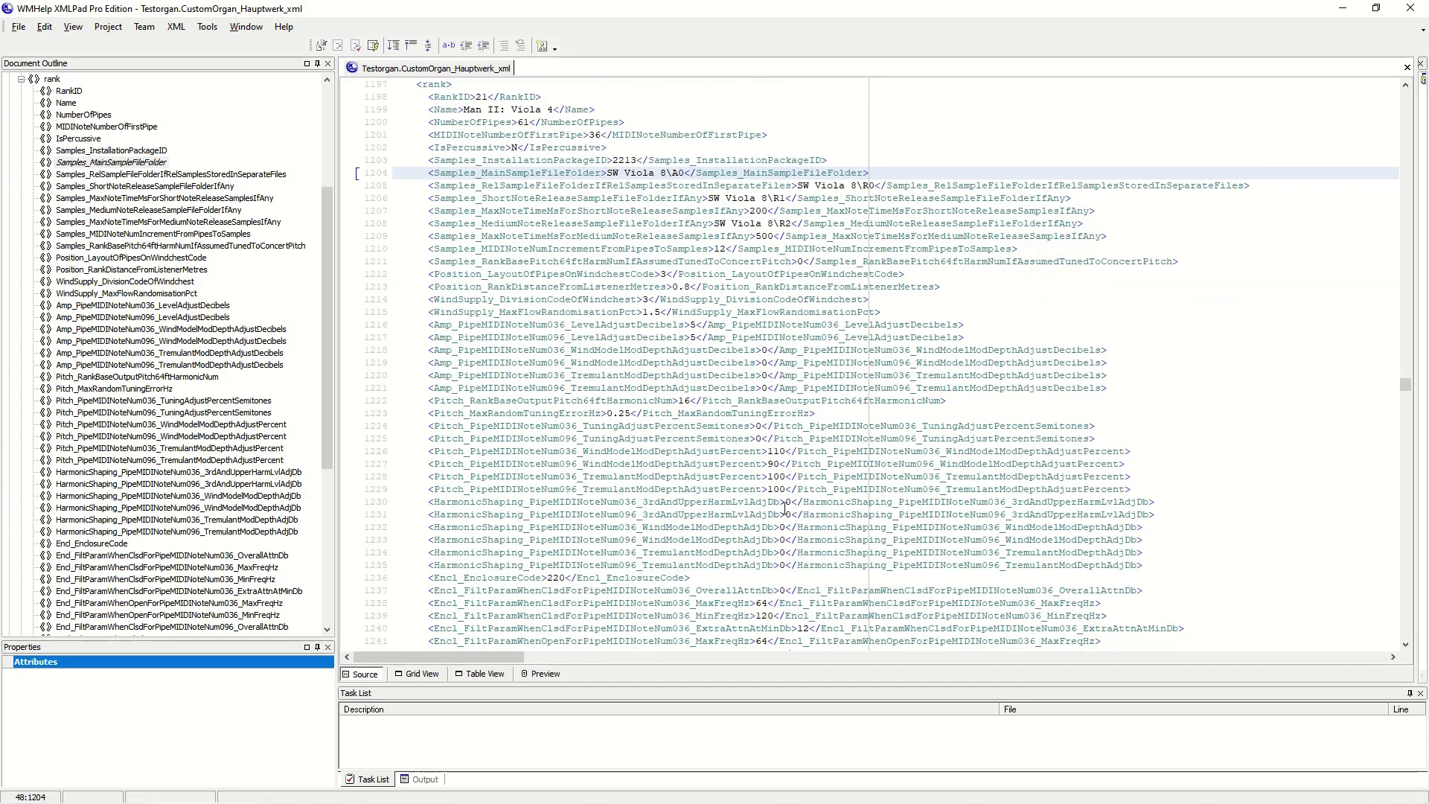
click(794, 502)
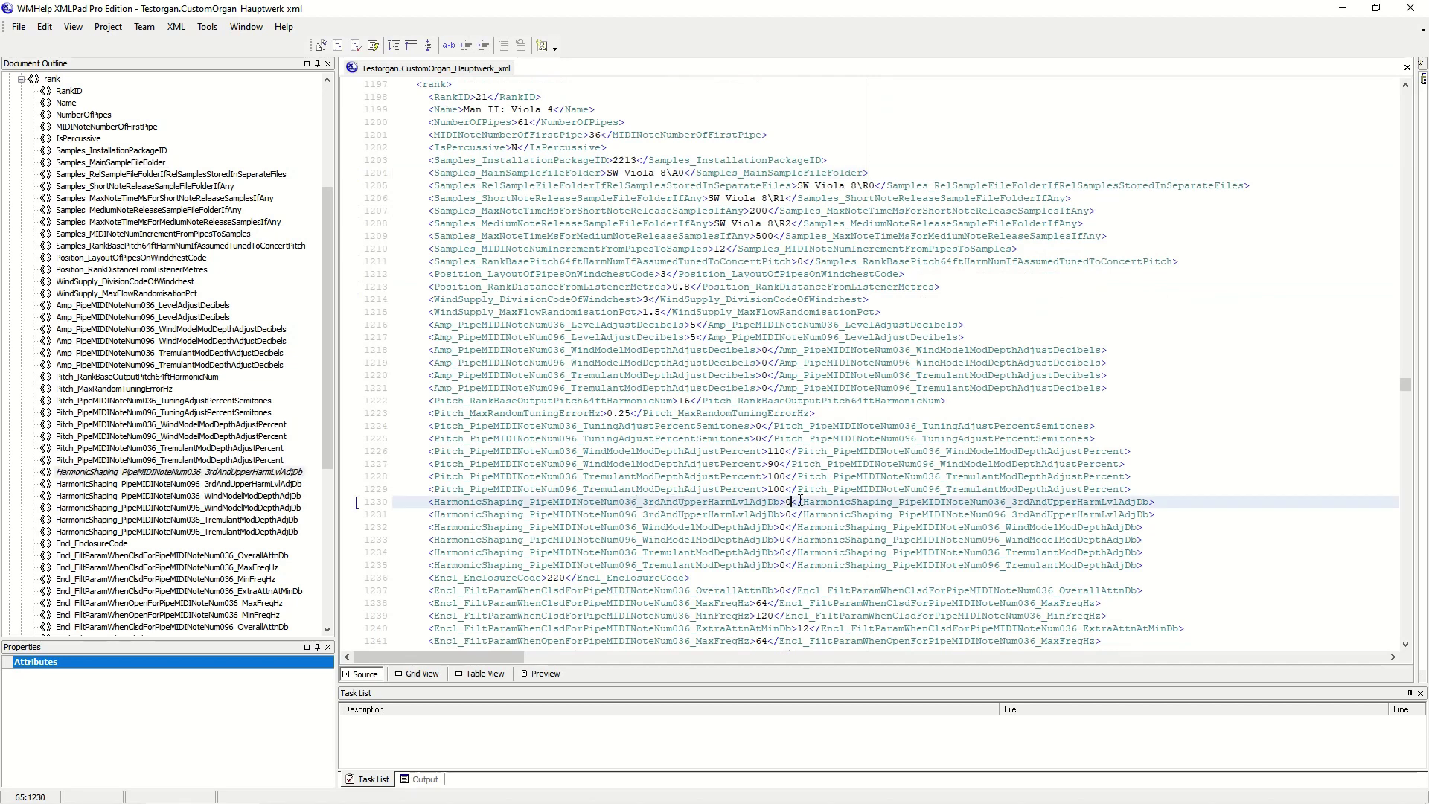
key(BackSpace)
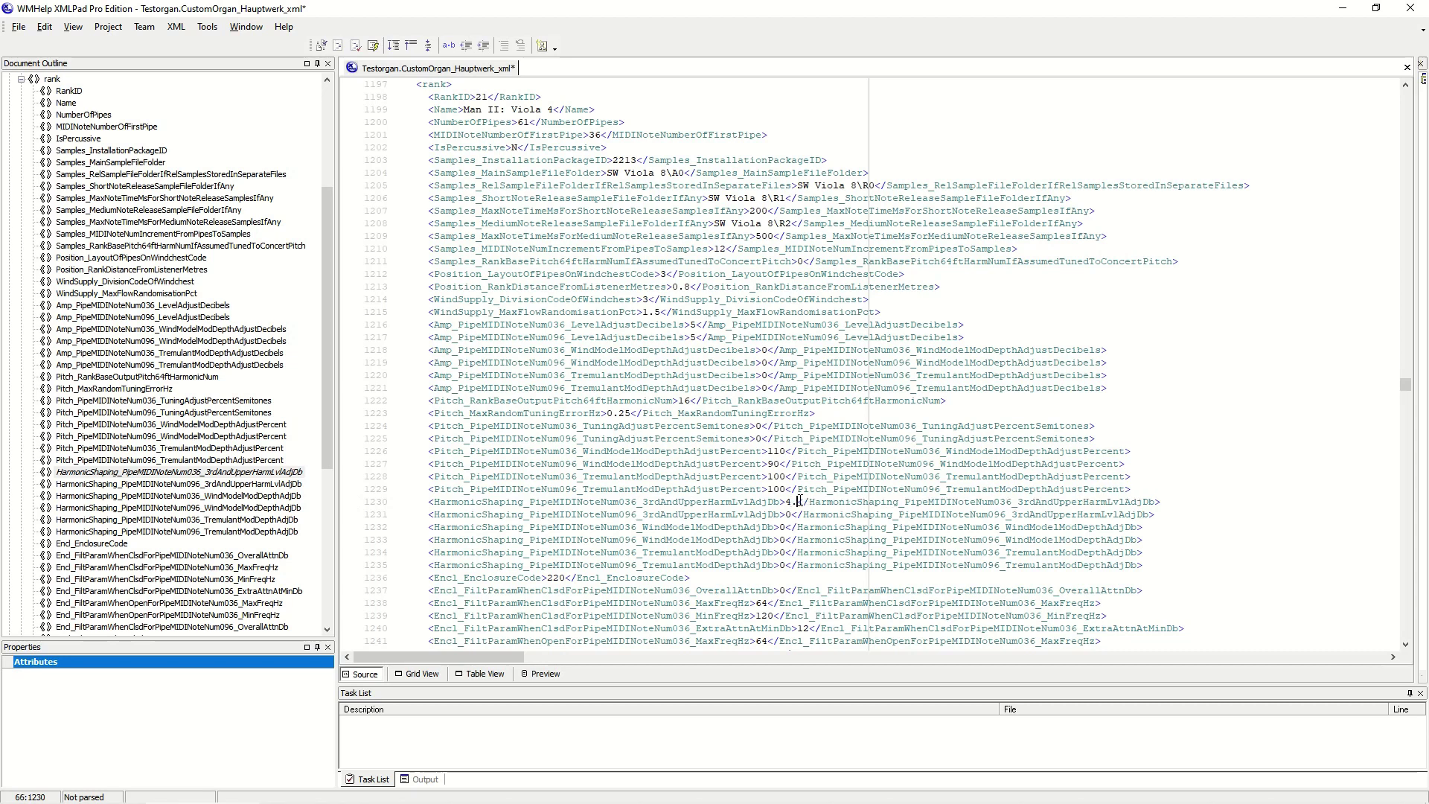
text(4.3)
click(796, 515)
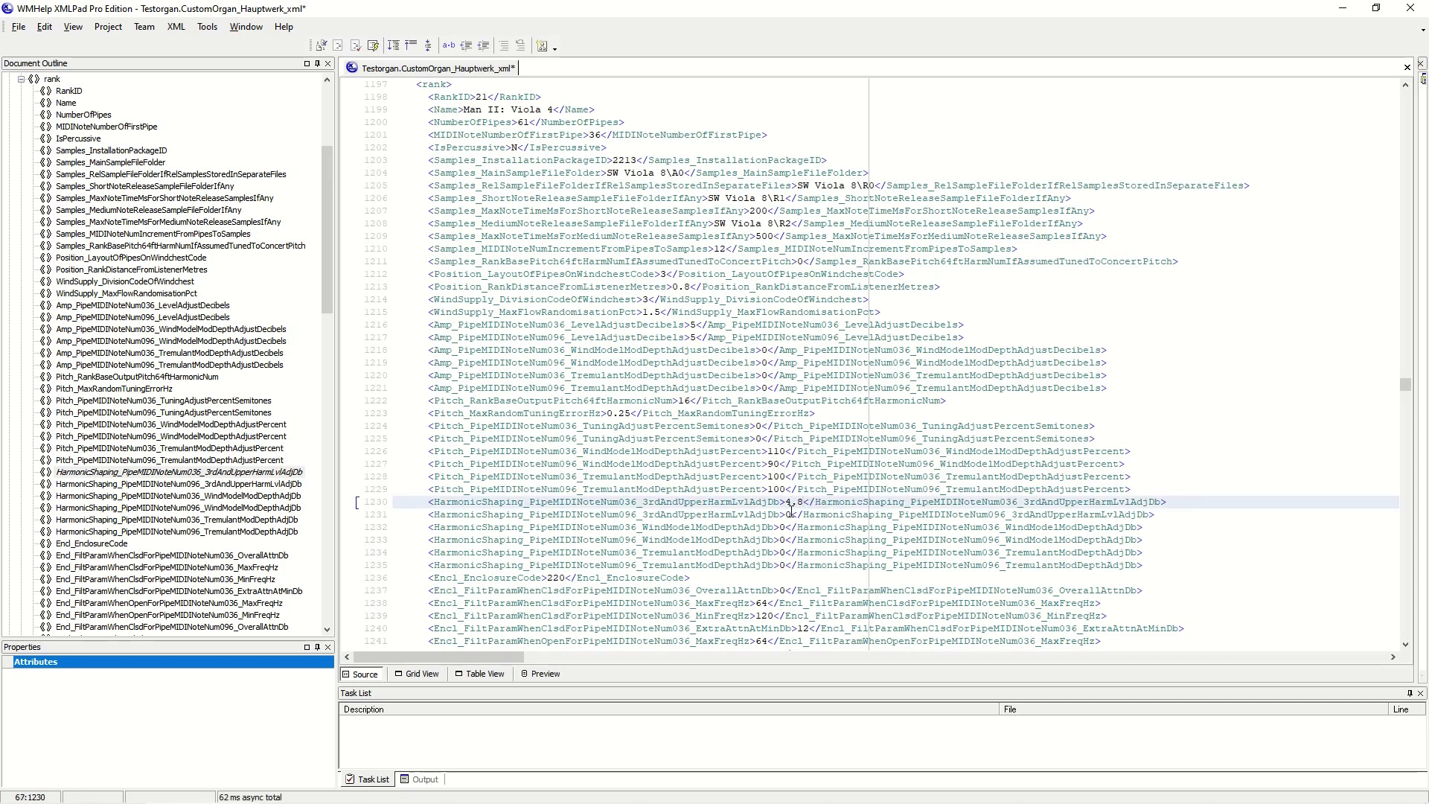
key(BackSpace)
text(4)
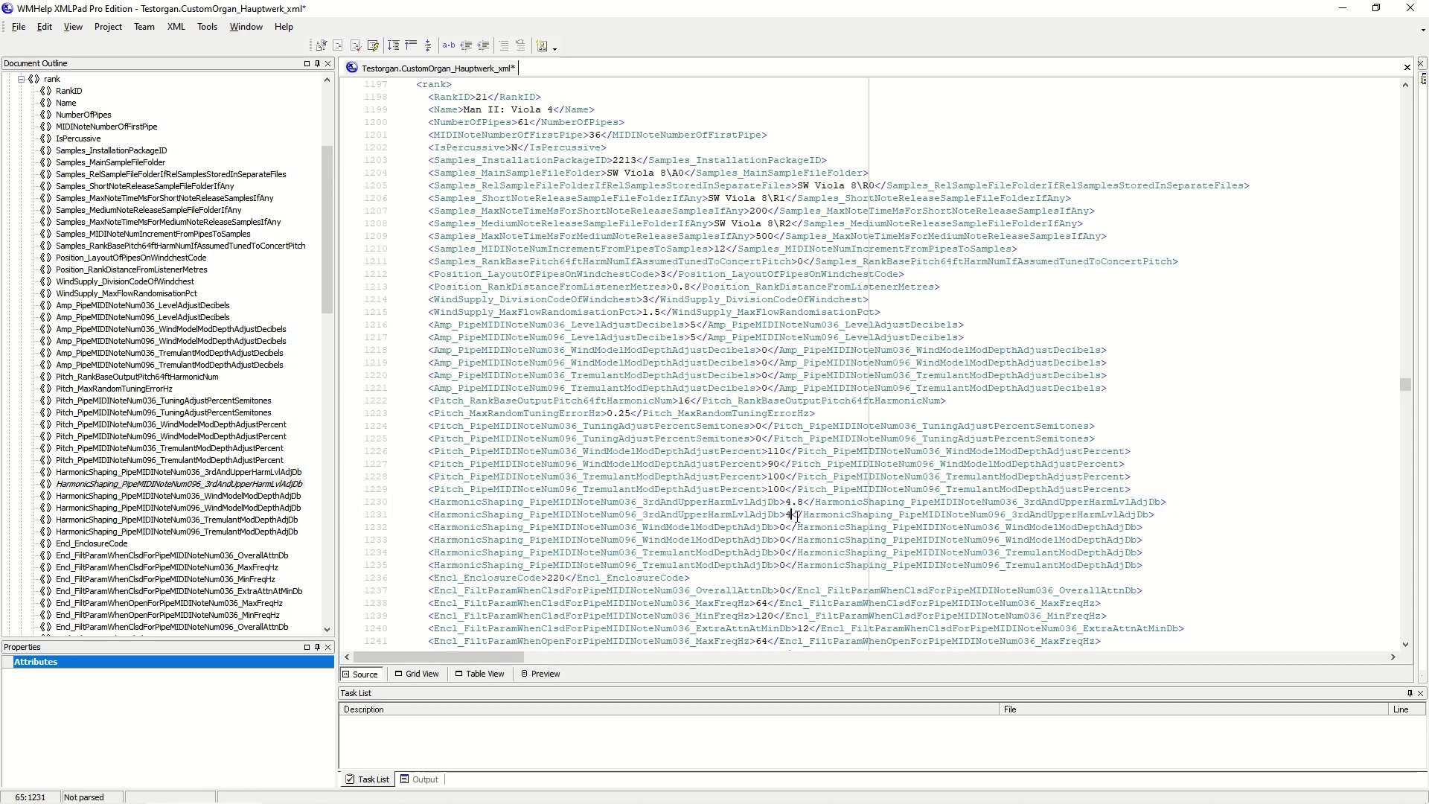
text(.8)
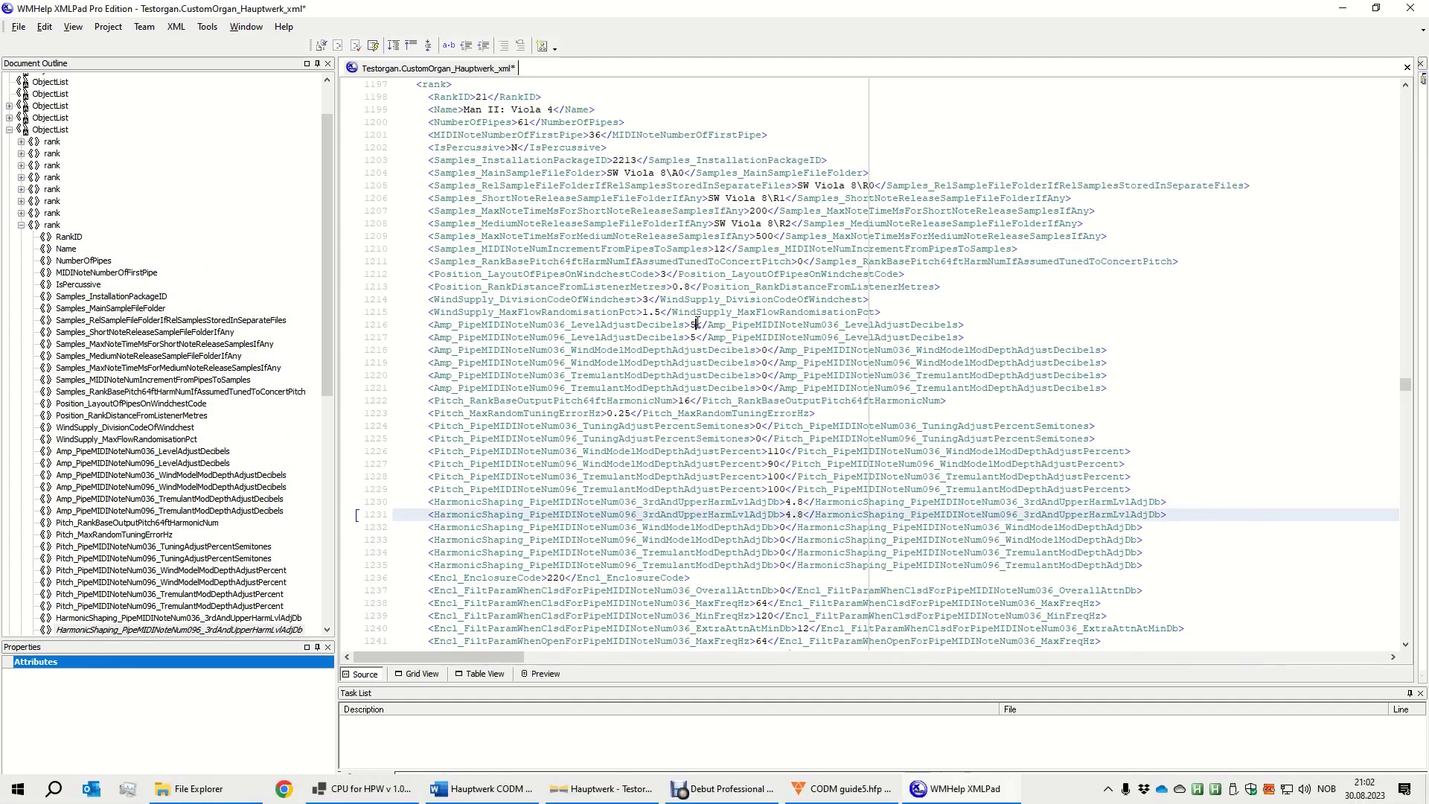
- Change Viola 4's LevelAdjustDecibels values on lines 1216–1217 to 2
click(697, 324)
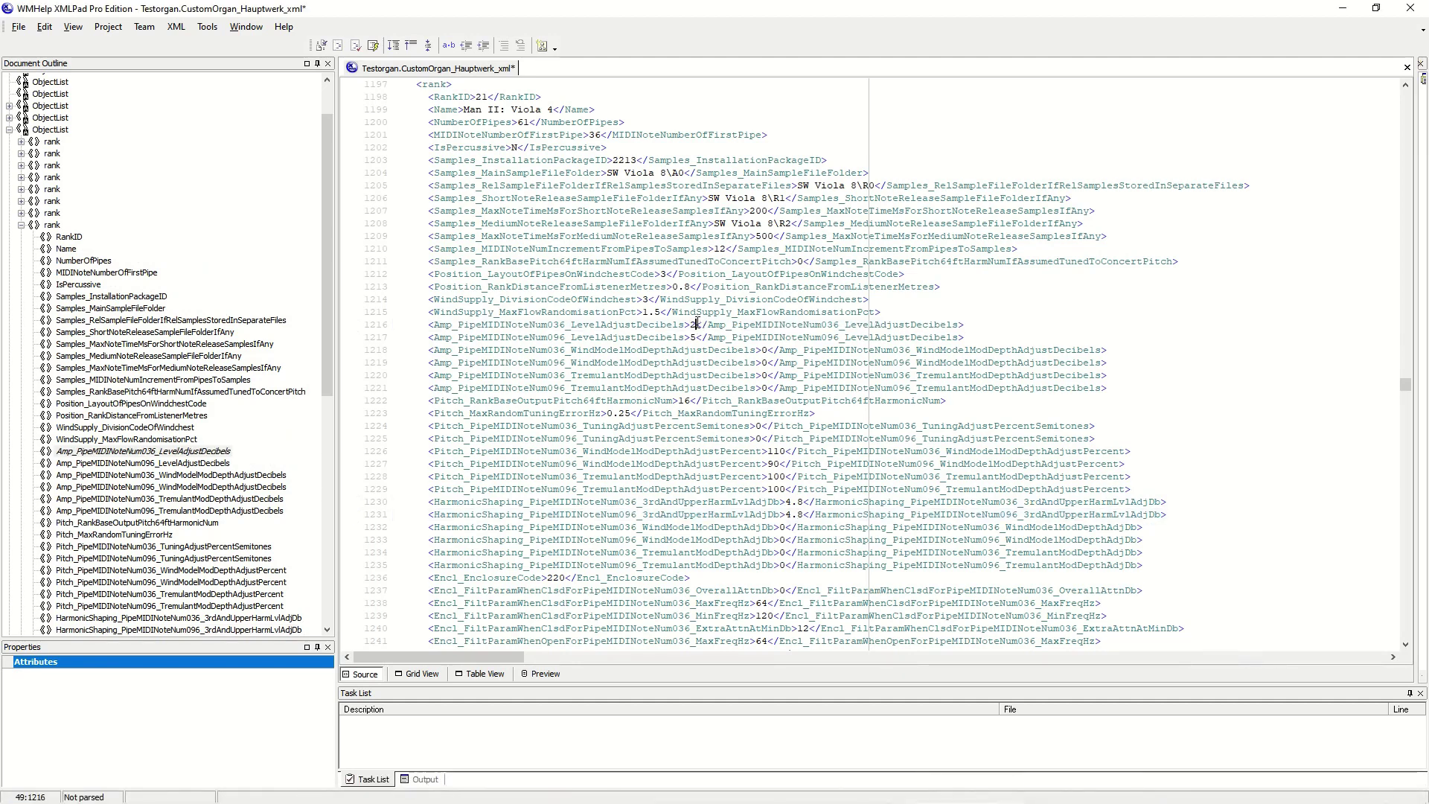
key(Down)
key(BackSpace)
text(2)
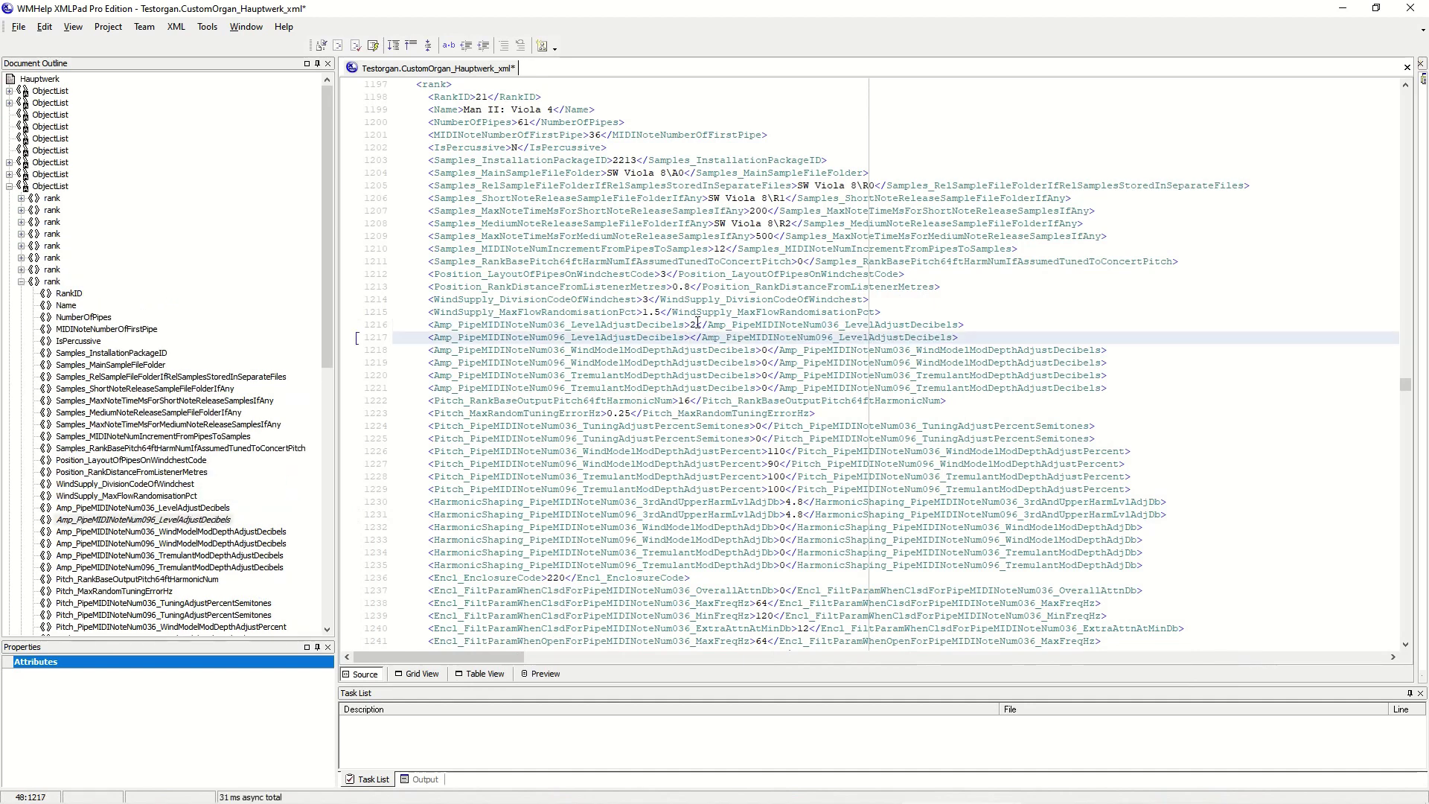